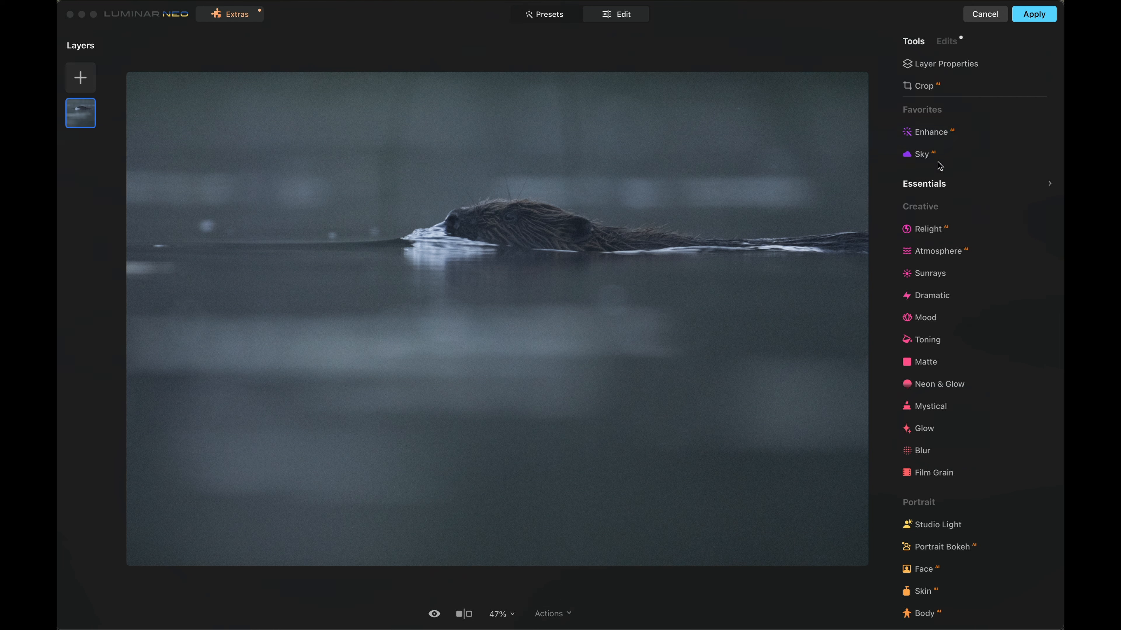
# - Set the Enhance AI Accent to 24 for the swimming beaver photo
pyautogui.click(940, 131)
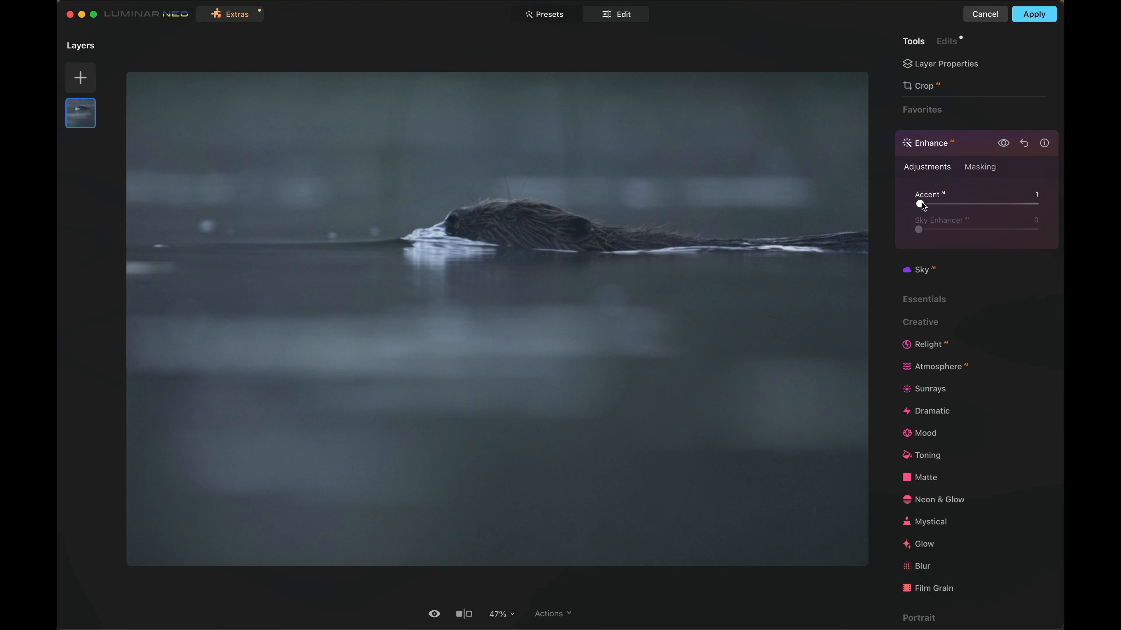
pyautogui.moveTo(930, 204); pyautogui.dragTo(949, 207)
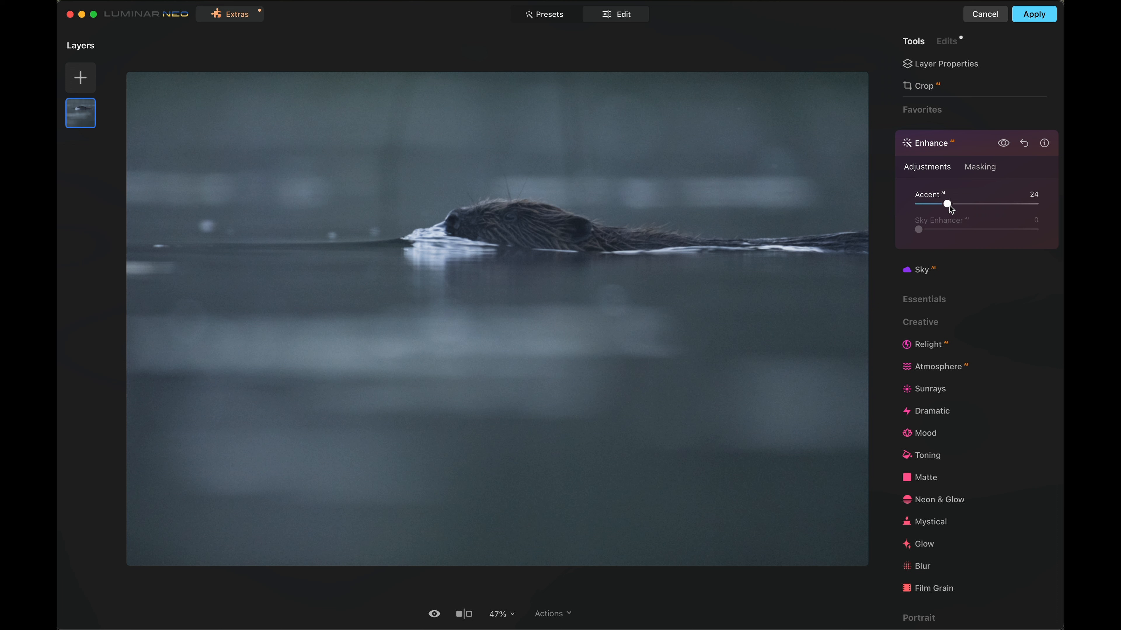
pyautogui.click(930, 188)
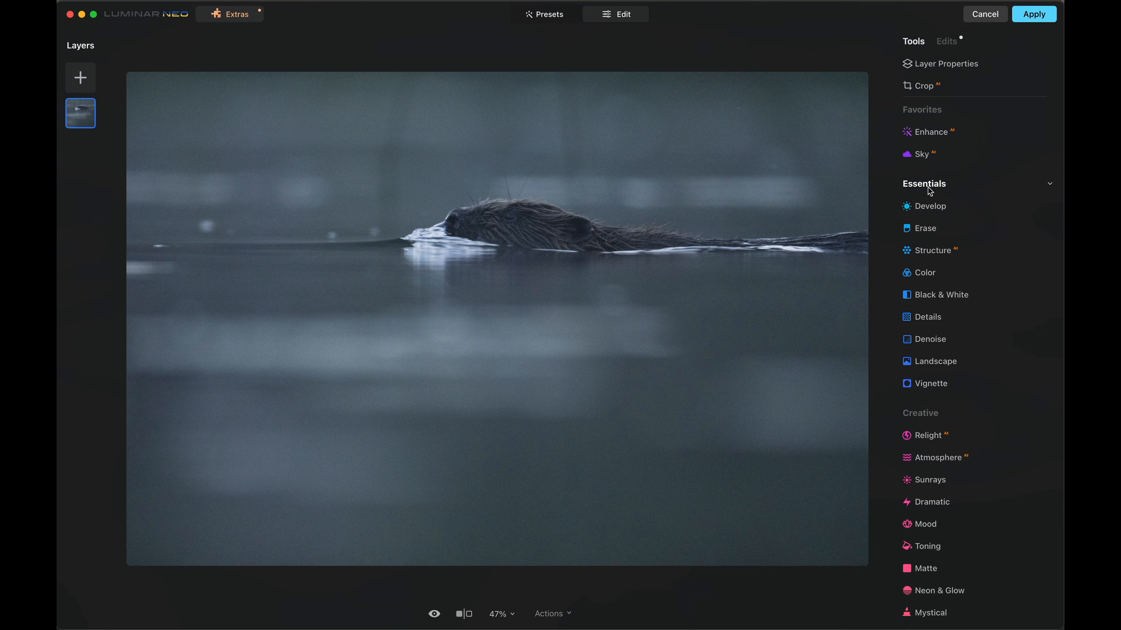
pyautogui.click(936, 215)
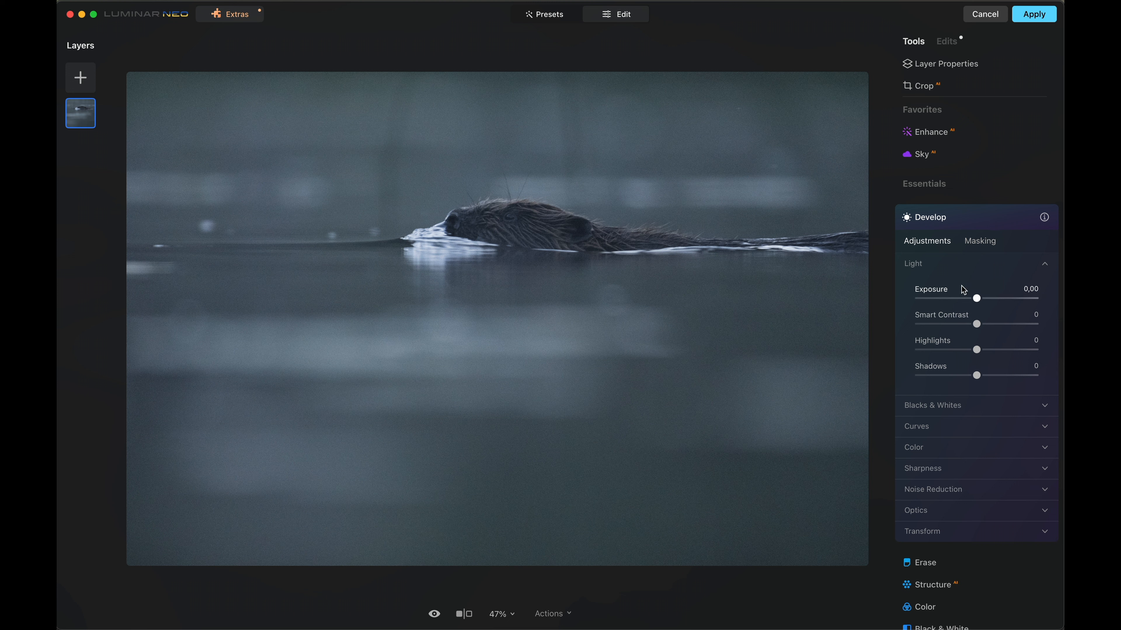
pyautogui.click(974, 216)
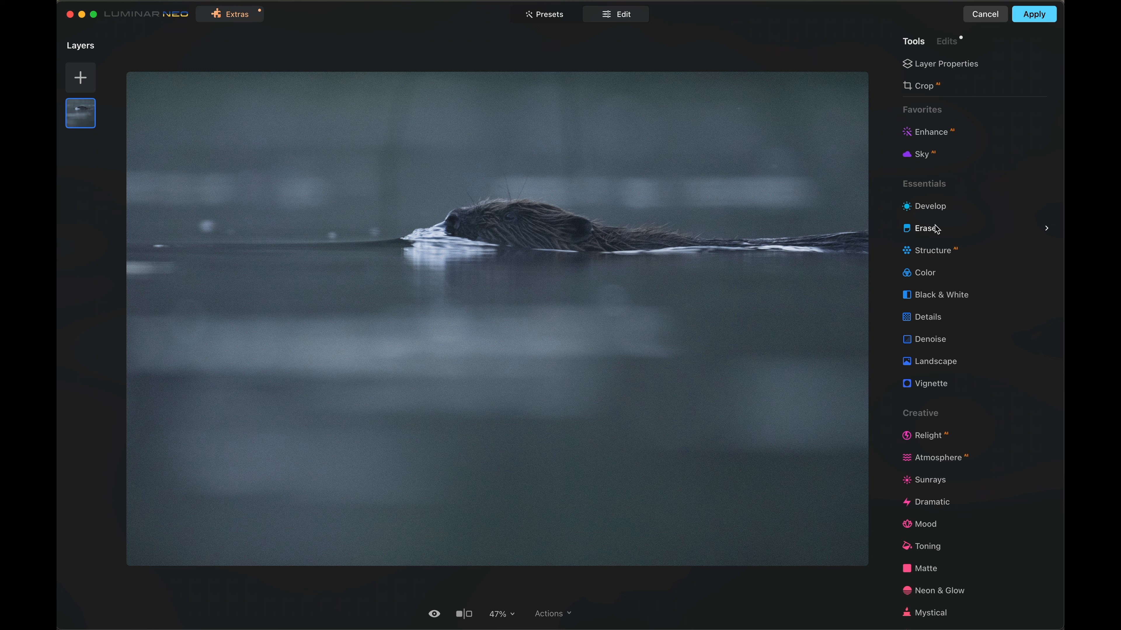
# - Raise the Structure AI amount slightly and compare the beaver photo with and without the effect
pyautogui.click(950, 253)
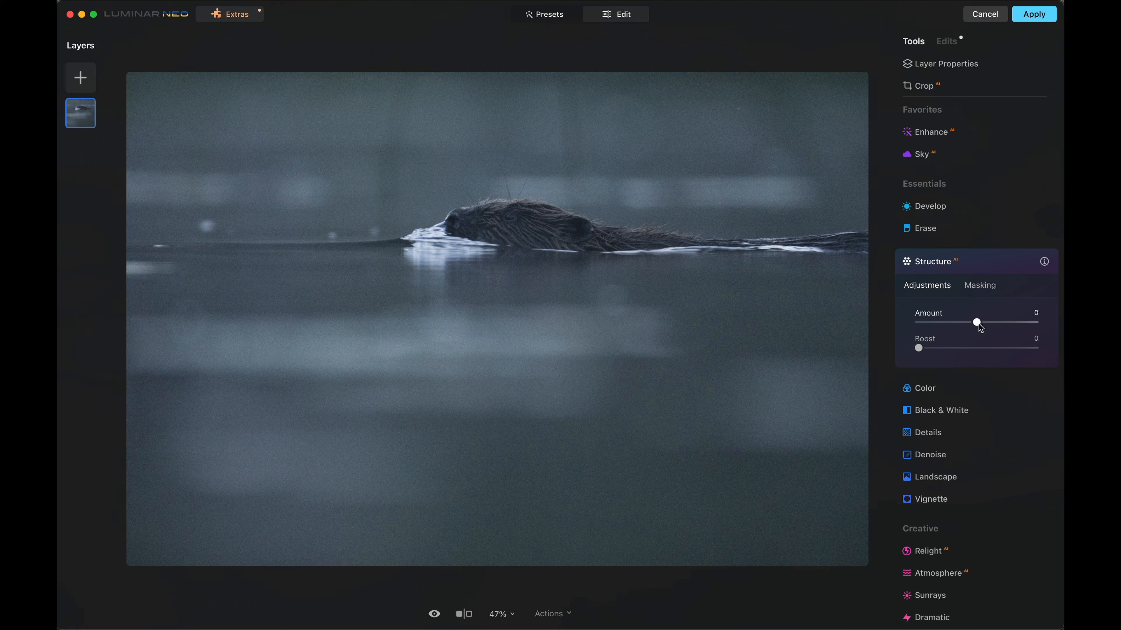
pyautogui.moveTo(978, 323); pyautogui.dragTo(983, 326)
pyautogui.click(1004, 262)
pyautogui.click(1003, 262)
pyautogui.click(1004, 262)
pyautogui.click(1003, 262)
pyautogui.click(1004, 262)
pyautogui.click(1004, 262)
pyautogui.click(1004, 262)
pyautogui.click(1004, 262)
pyautogui.click(1004, 262)
pyautogui.click(961, 262)
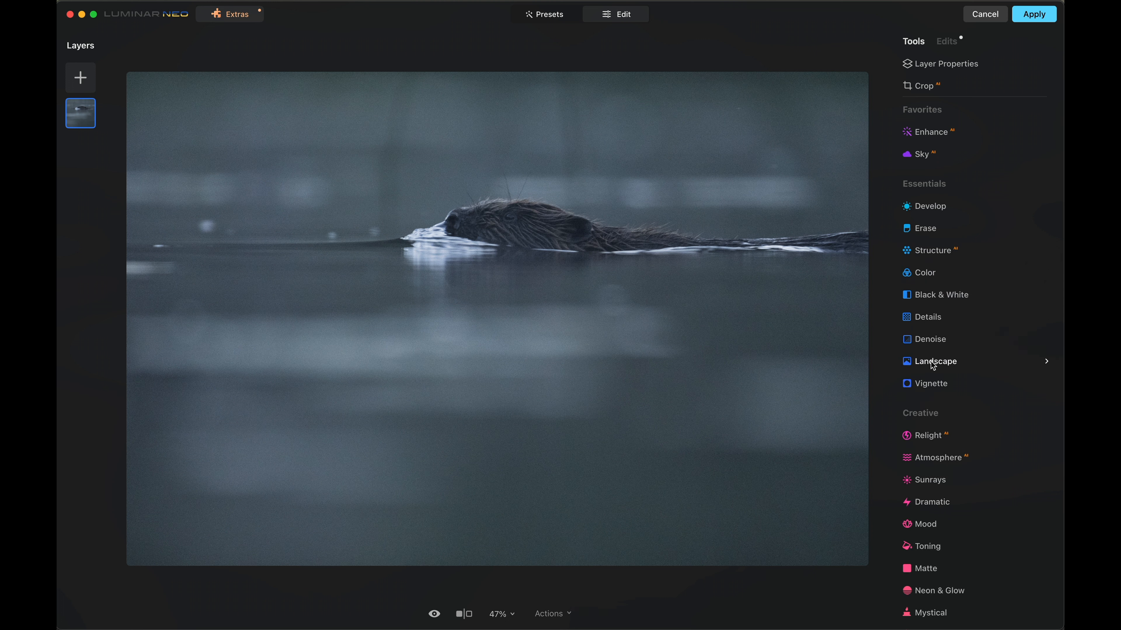
# - Choose Mist as the Atmosphere AI mode
pyautogui.scroll(-1, 958, 349)
pyautogui.scroll(-2, 956, 346)
pyautogui.scroll(1, 956, 347)
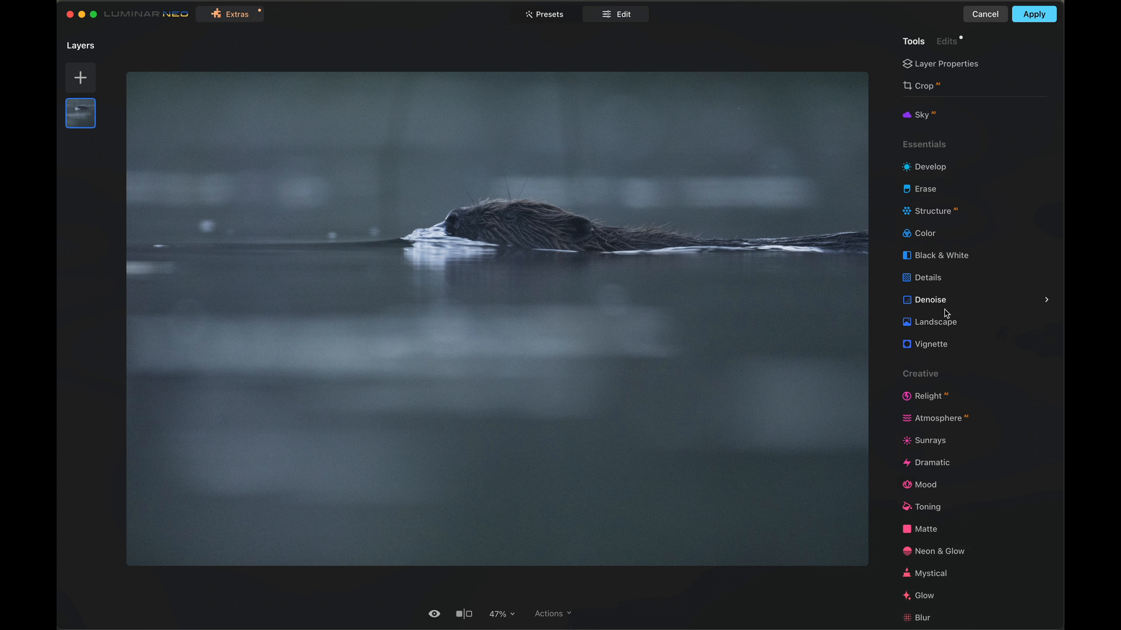
pyautogui.click(947, 420)
pyautogui.scroll(-2, 948, 459)
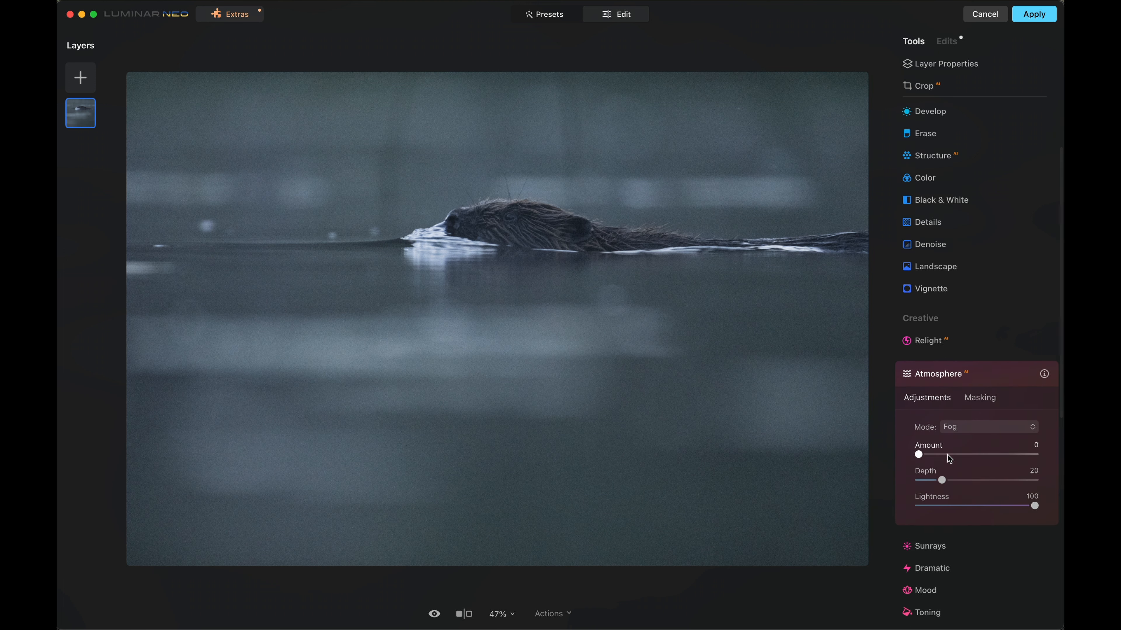
pyautogui.click(969, 422)
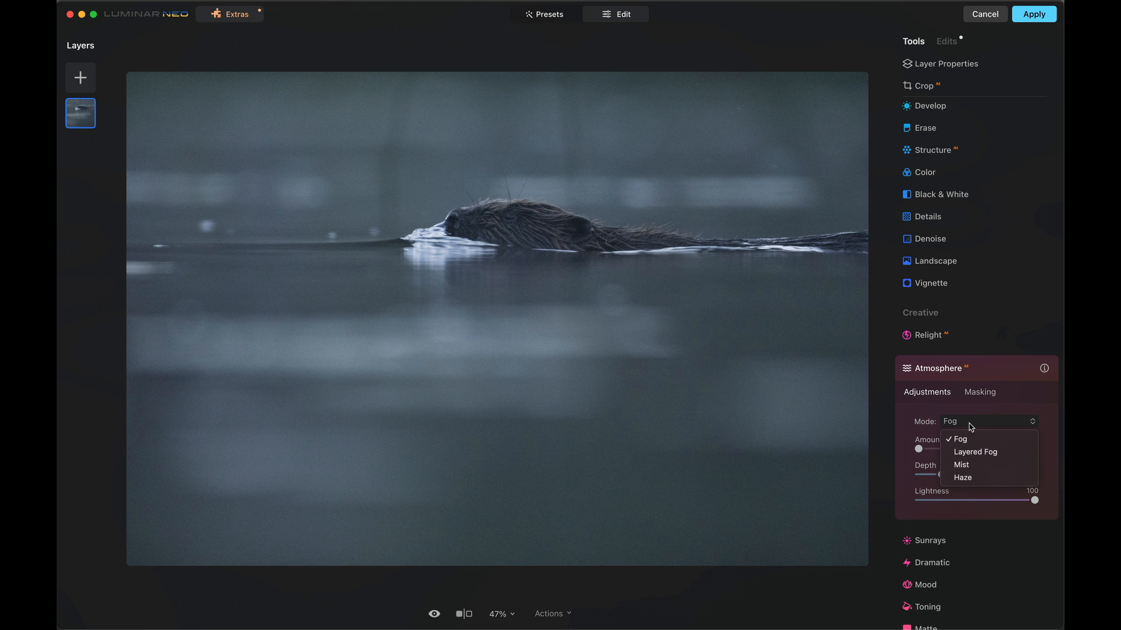
pyautogui.click(979, 471)
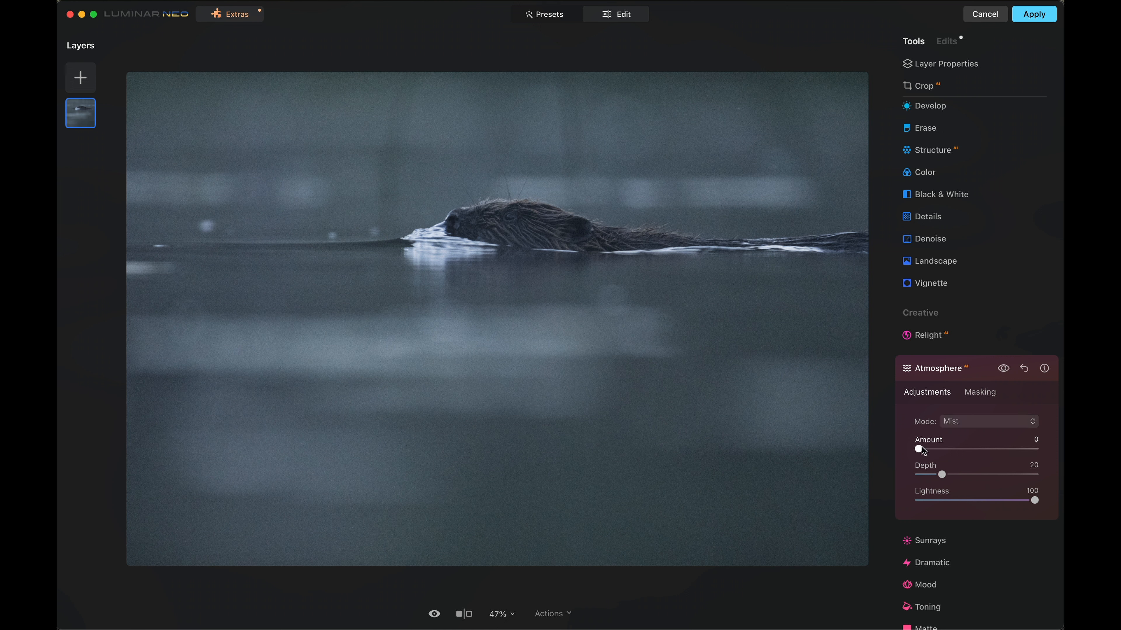
# - Add a small amount of mist with a depth of 8 and a lightness of 65
pyautogui.moveTo(923, 448); pyautogui.dragTo(930, 449)
pyautogui.moveTo(975, 479); pyautogui.dragTo(938, 484)
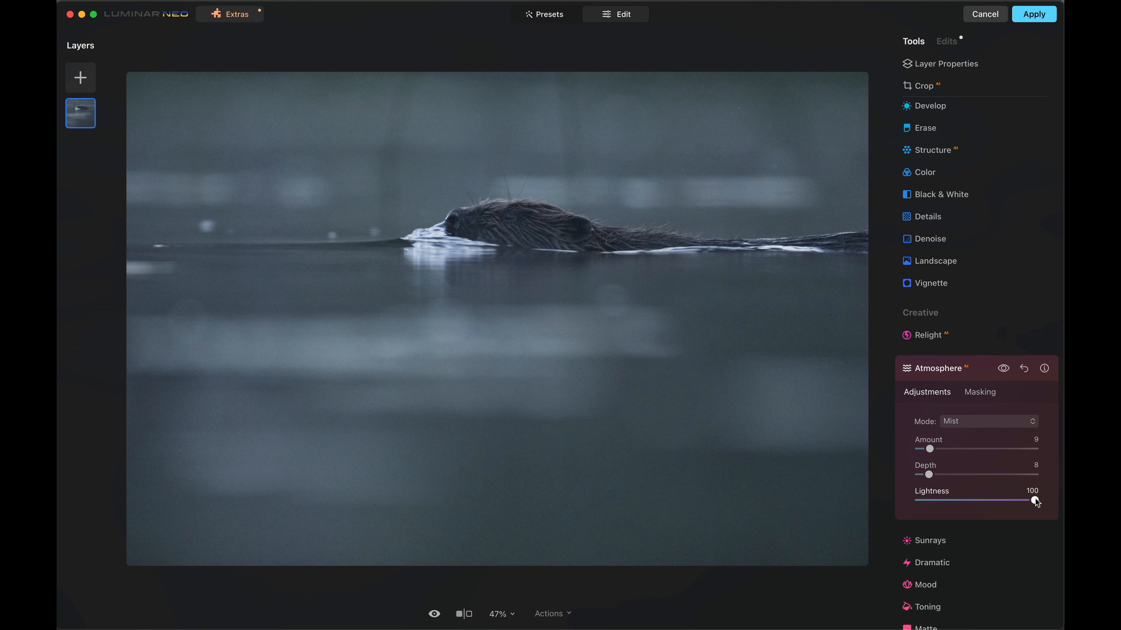
pyautogui.moveTo(1023, 500); pyautogui.dragTo(995, 501)
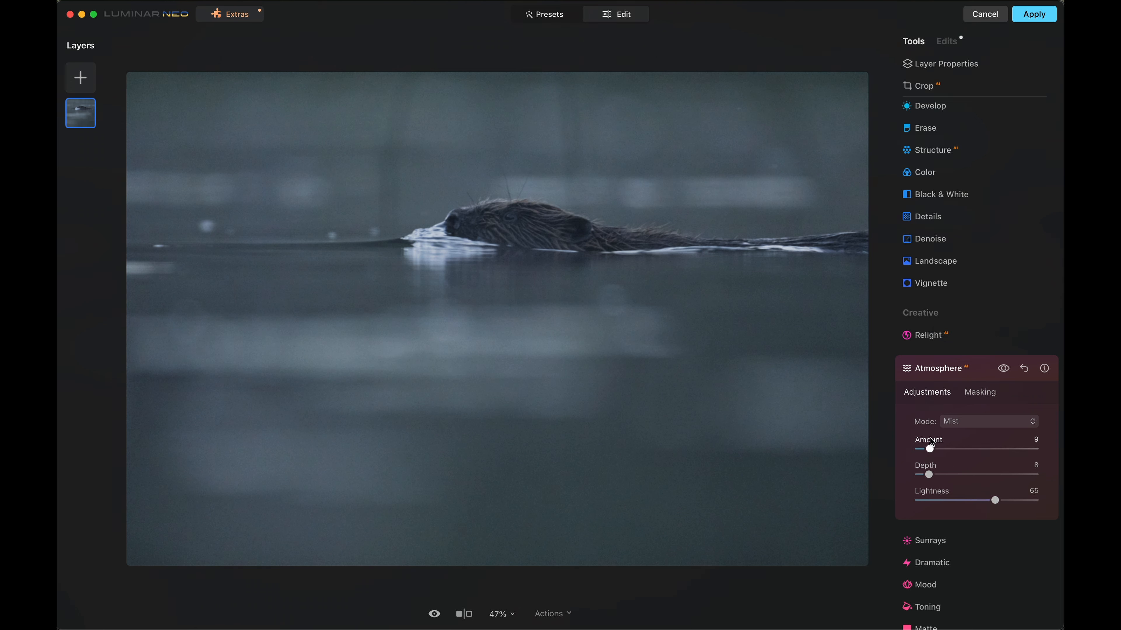
pyautogui.moveTo(936, 448); pyautogui.dragTo(934, 448)
# - Apply the Santa Barbara cinematic toning LUT to the beaver photo with the Mood tool
pyautogui.click(936, 427)
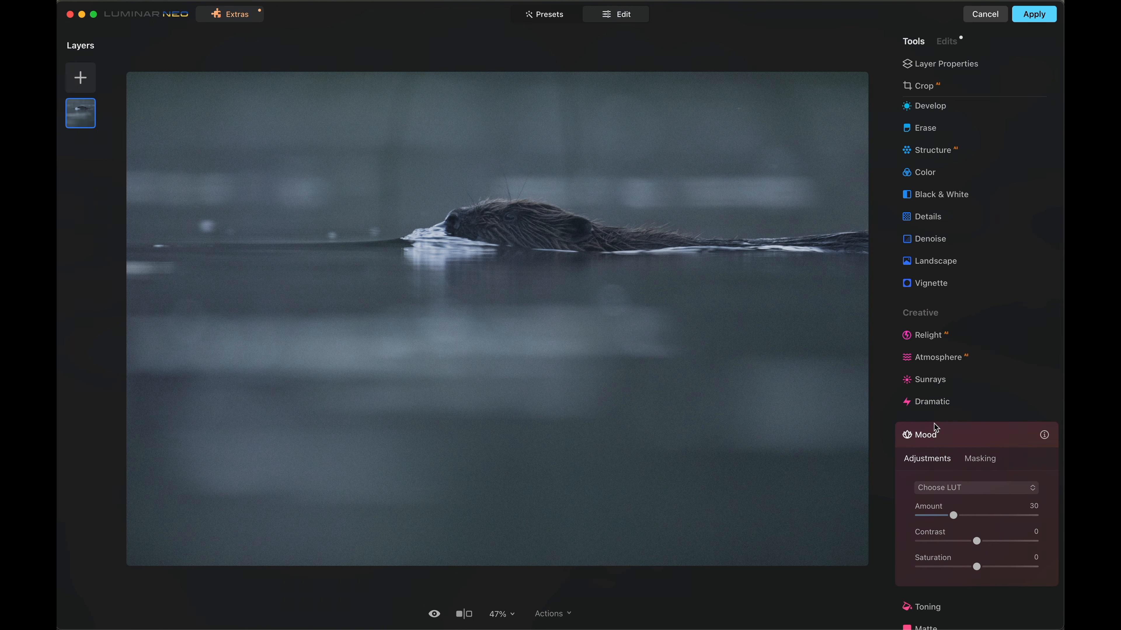
pyautogui.scroll(-3, 949, 448)
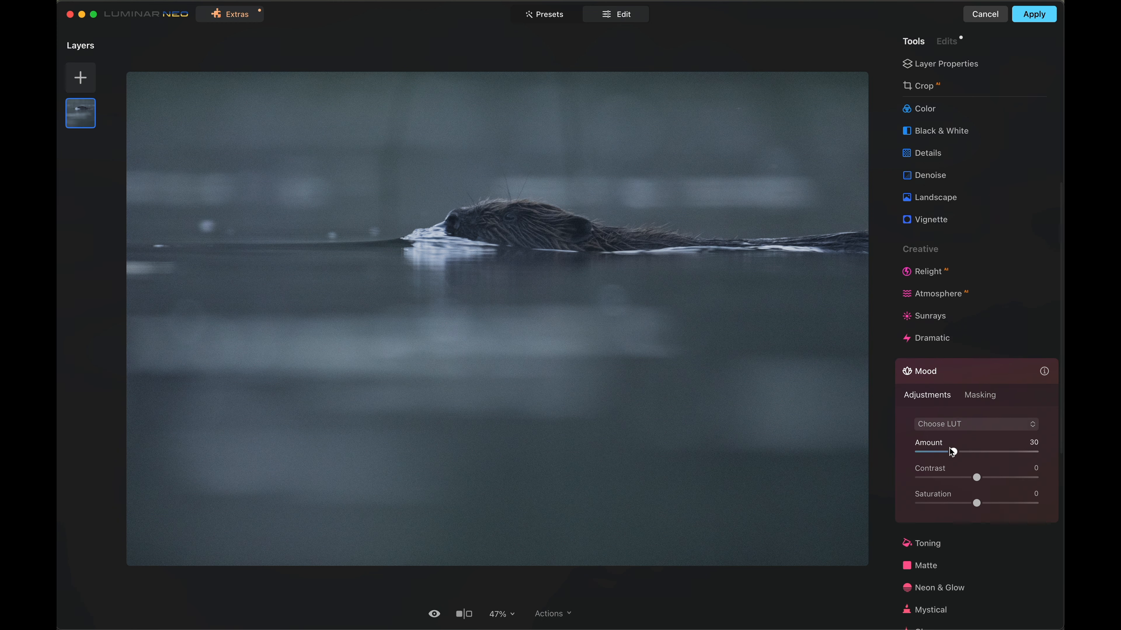
pyautogui.click(960, 419)
pyautogui.moveTo(979, 474)
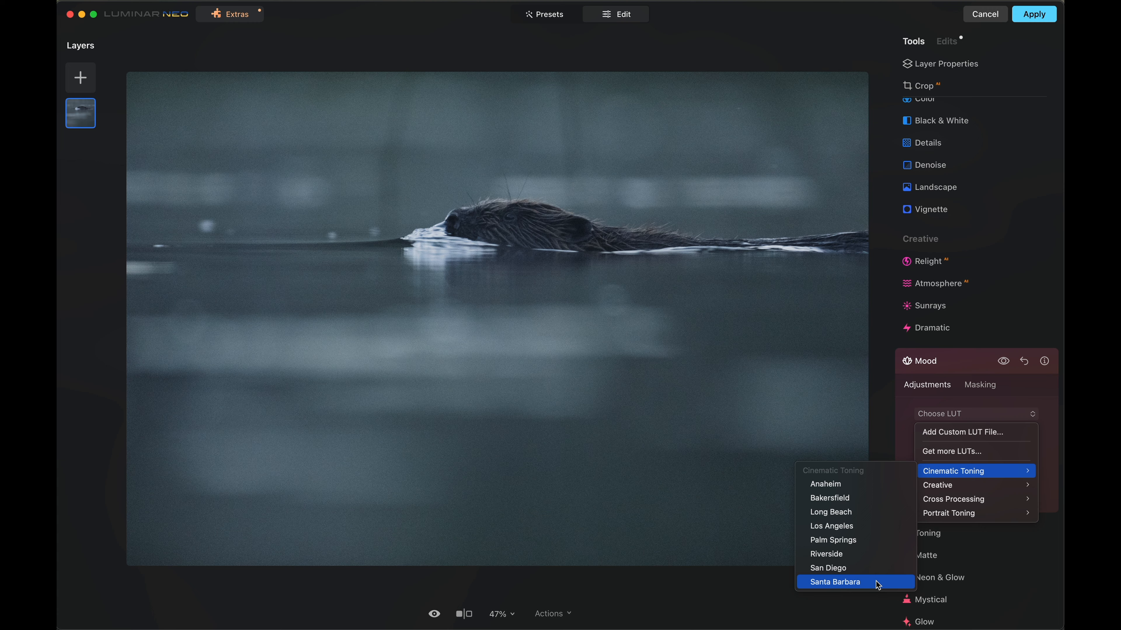
pyautogui.click(879, 583)
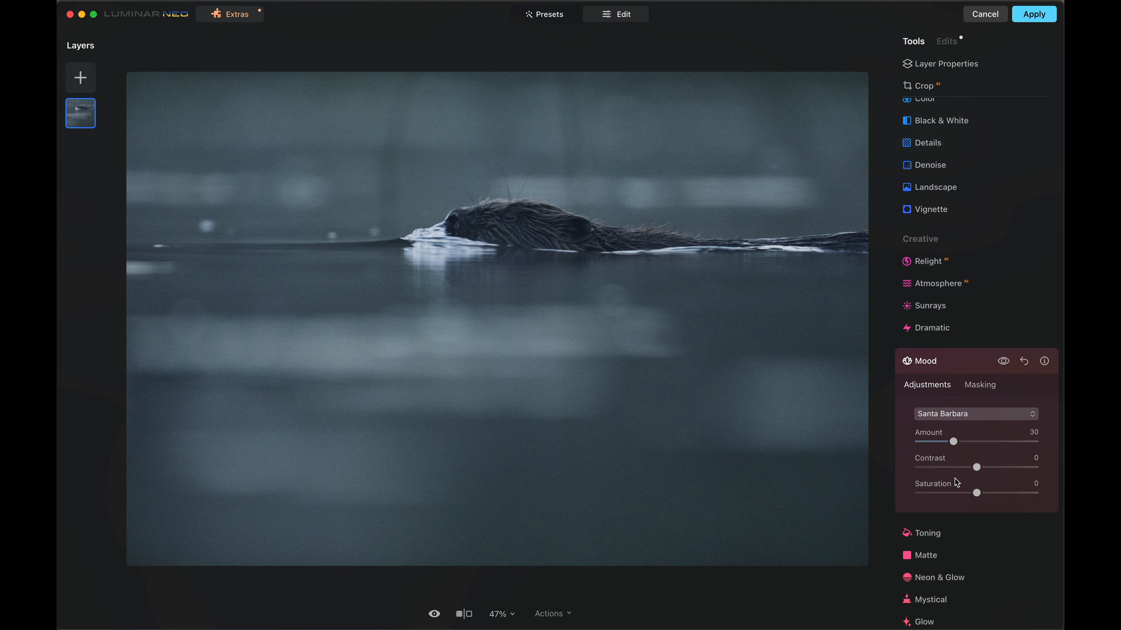
pyautogui.click(945, 361)
# - Add a Glow effect of type Glow with an amount of 8
pyautogui.scroll(-3, 937, 363)
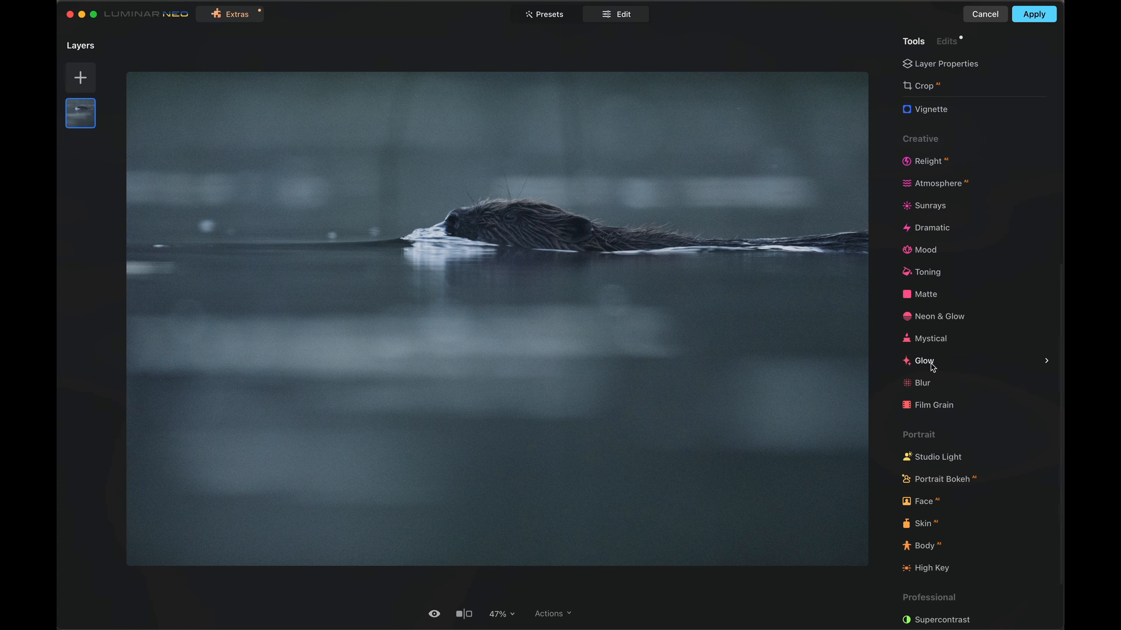
pyautogui.click(931, 364)
pyautogui.click(975, 430)
pyautogui.click(973, 442)
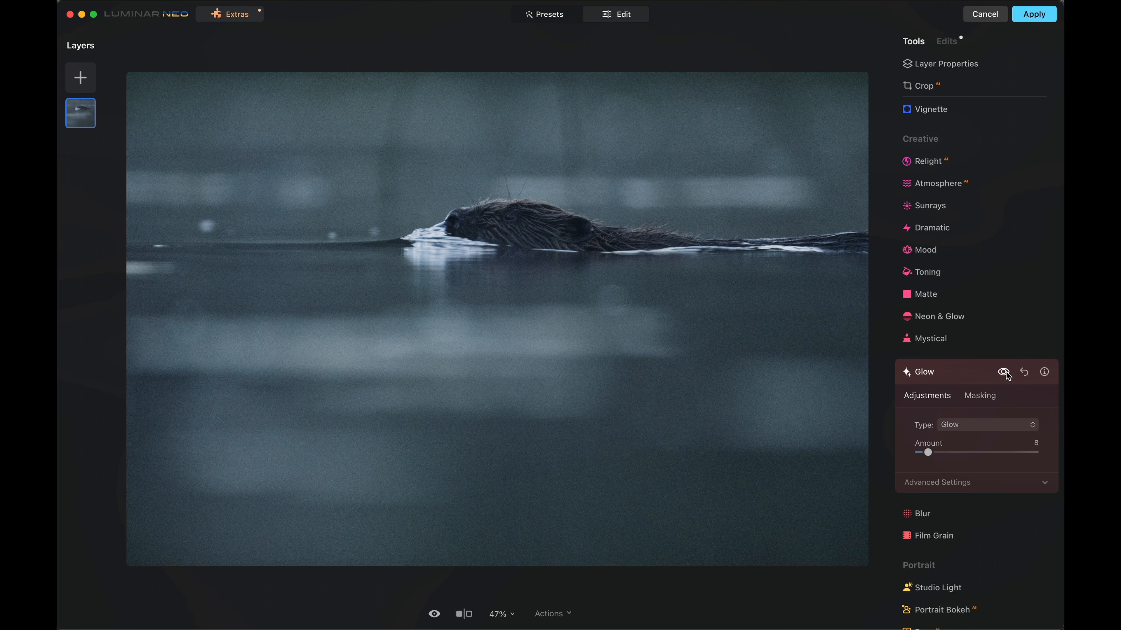
# - Compare the fully edited beaver photo with the original
pyautogui.scroll(5, 970, 410)
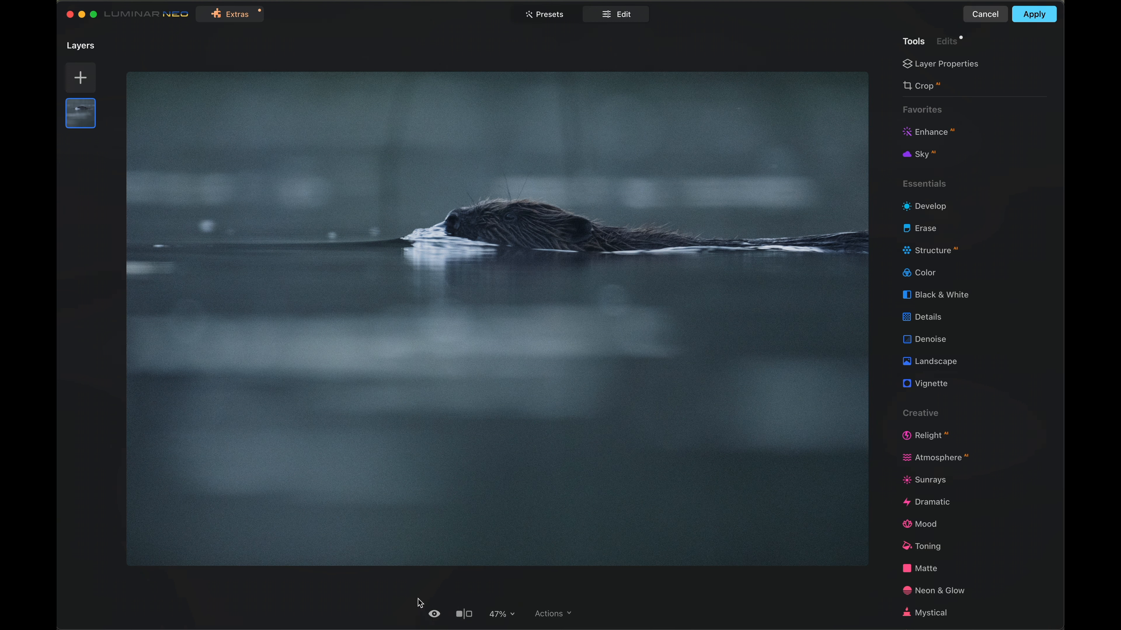
pyautogui.click(434, 617)
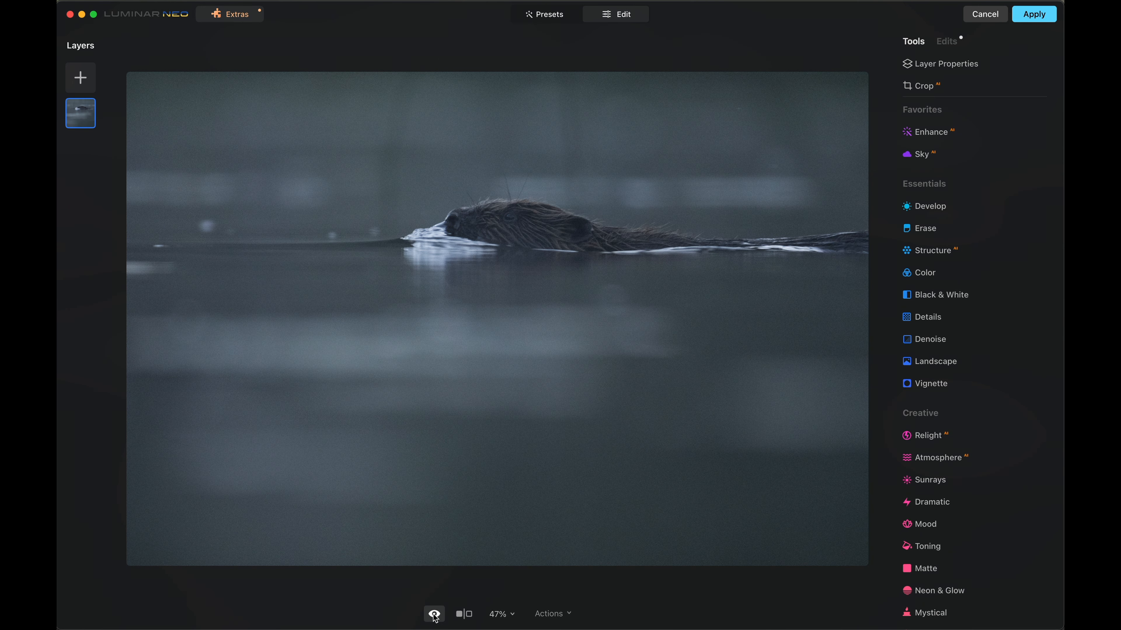
pyautogui.click(434, 616)
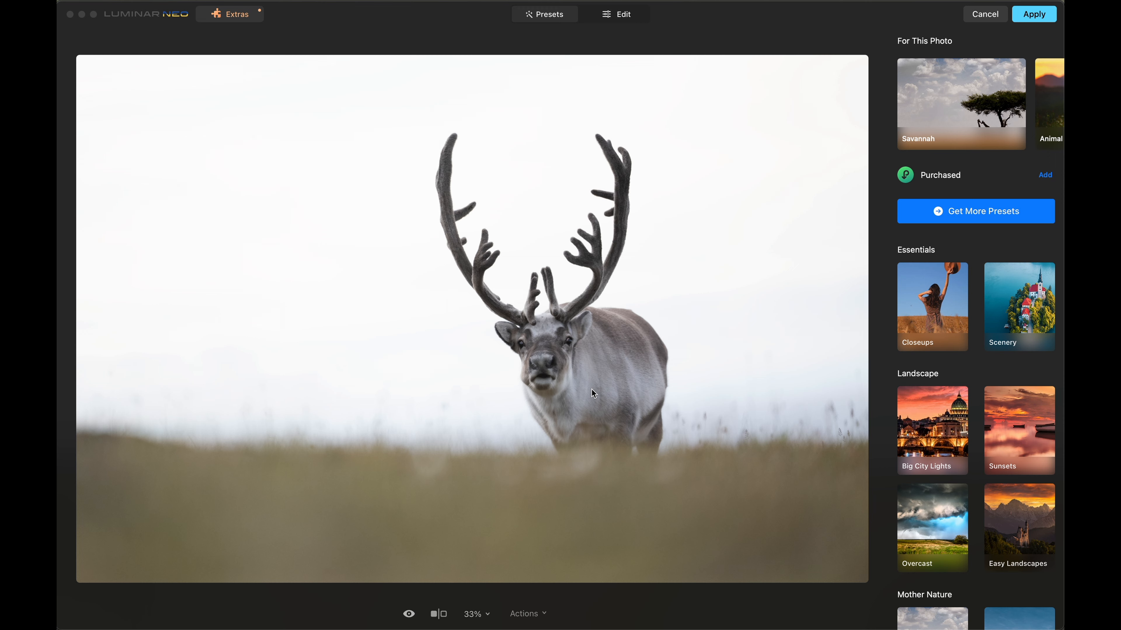
# - Open the editing tools for the reindeer photo
pyautogui.click(618, 15)
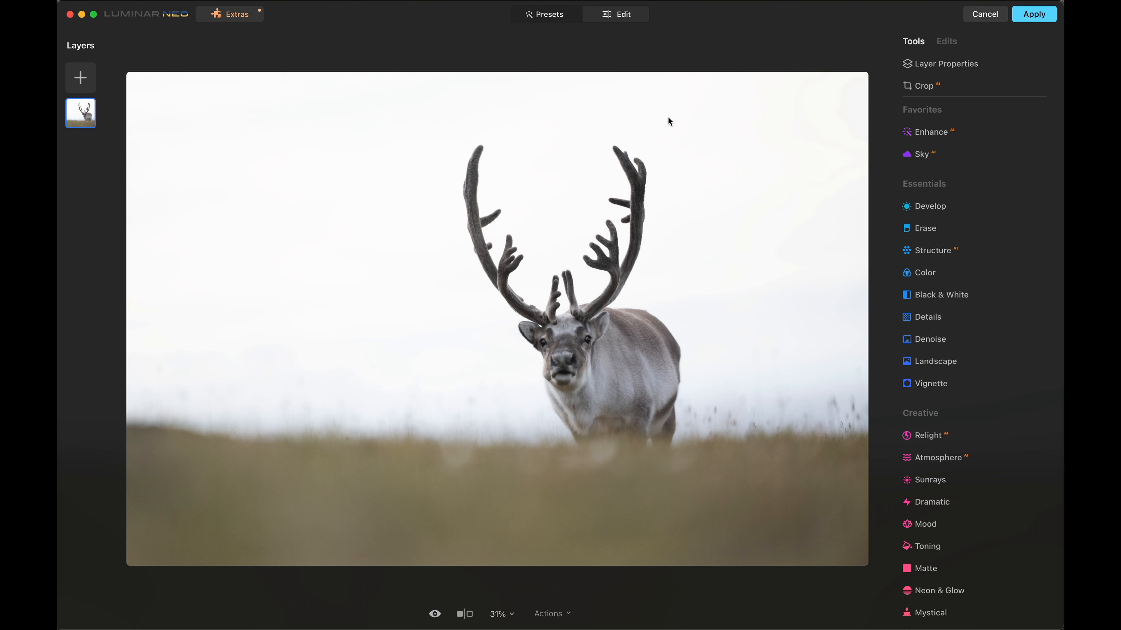
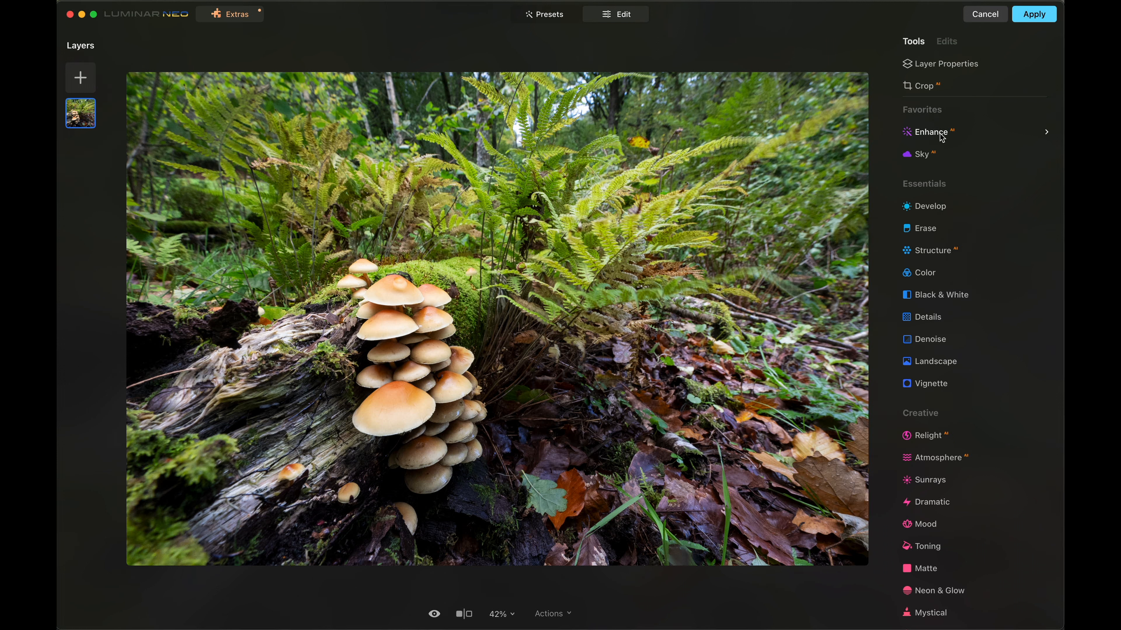
# - Enhance the mushroom photo with an Accent AI strength of 41
pyautogui.click(931, 132)
pyautogui.click(922, 203)
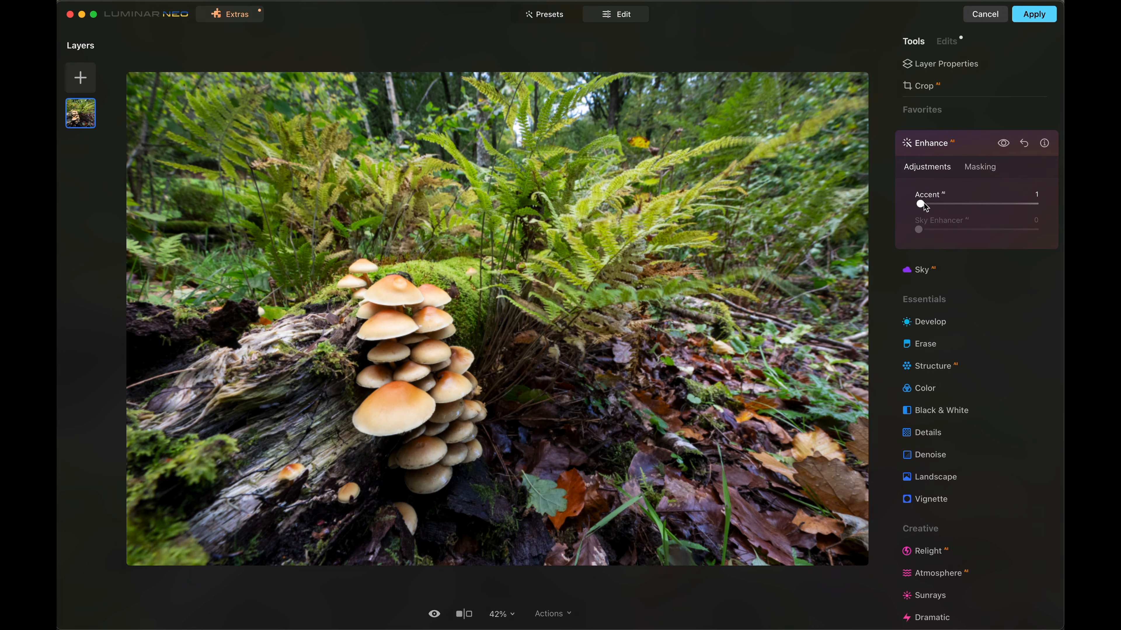
pyautogui.moveTo(928, 204); pyautogui.dragTo(960, 205)
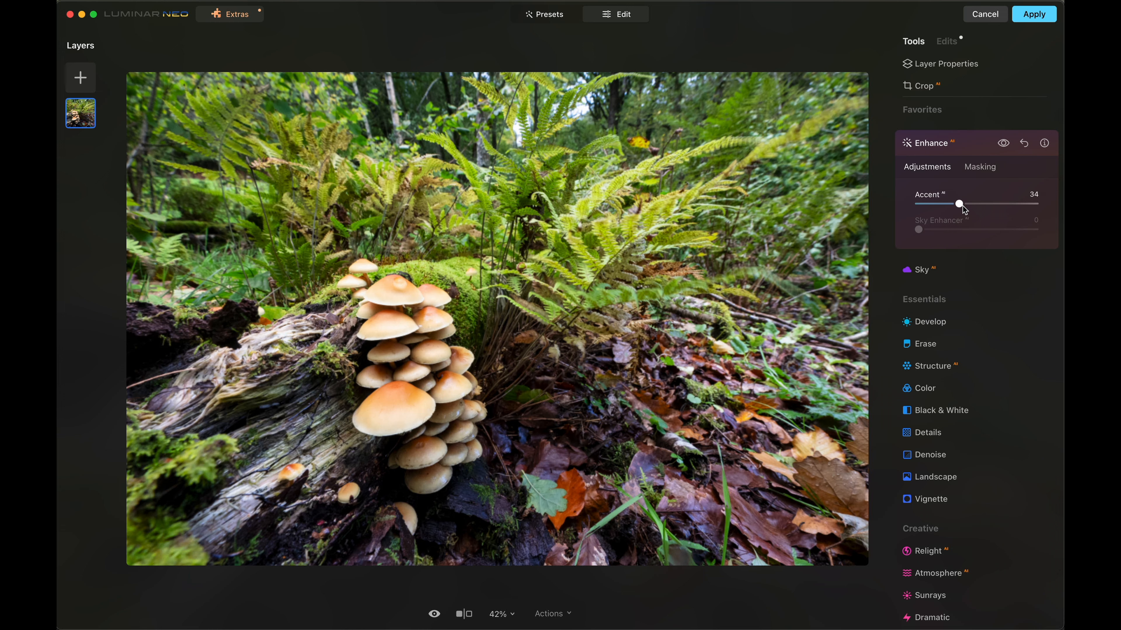
pyautogui.moveTo(966, 205); pyautogui.dragTo(967, 205)
# - Set the Landscape tool's Golden Hour to 17 and raise the Foliage Enhancer slightly
pyautogui.scroll(-2, 938, 335)
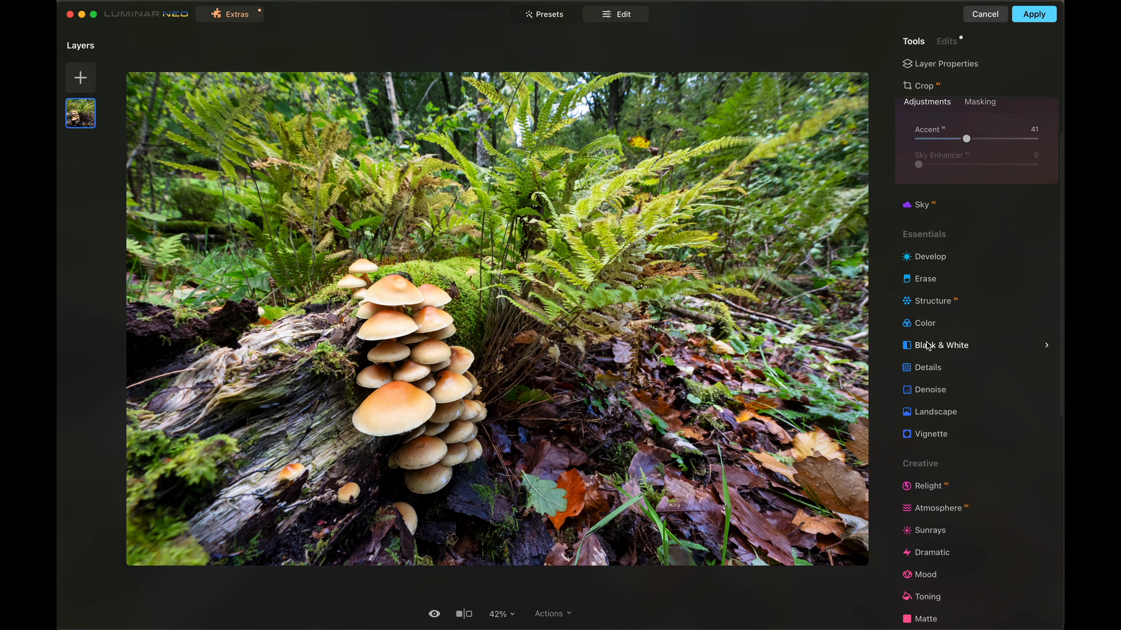
pyautogui.click(927, 384)
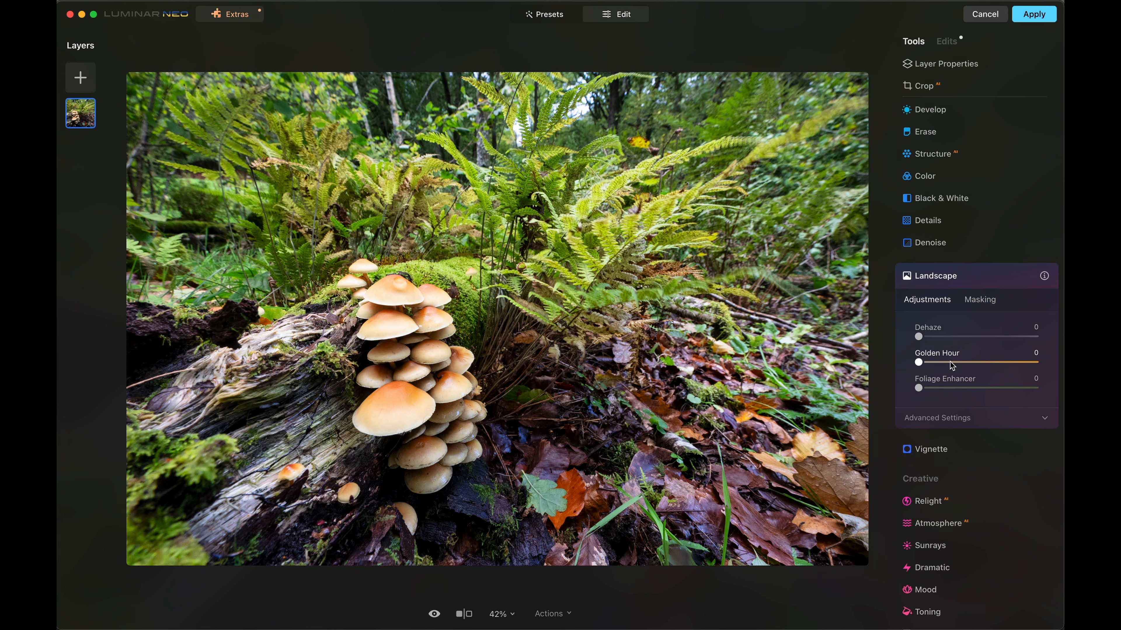
pyautogui.moveTo(920, 363); pyautogui.dragTo(922, 365)
pyautogui.moveTo(937, 364); pyautogui.dragTo(941, 364)
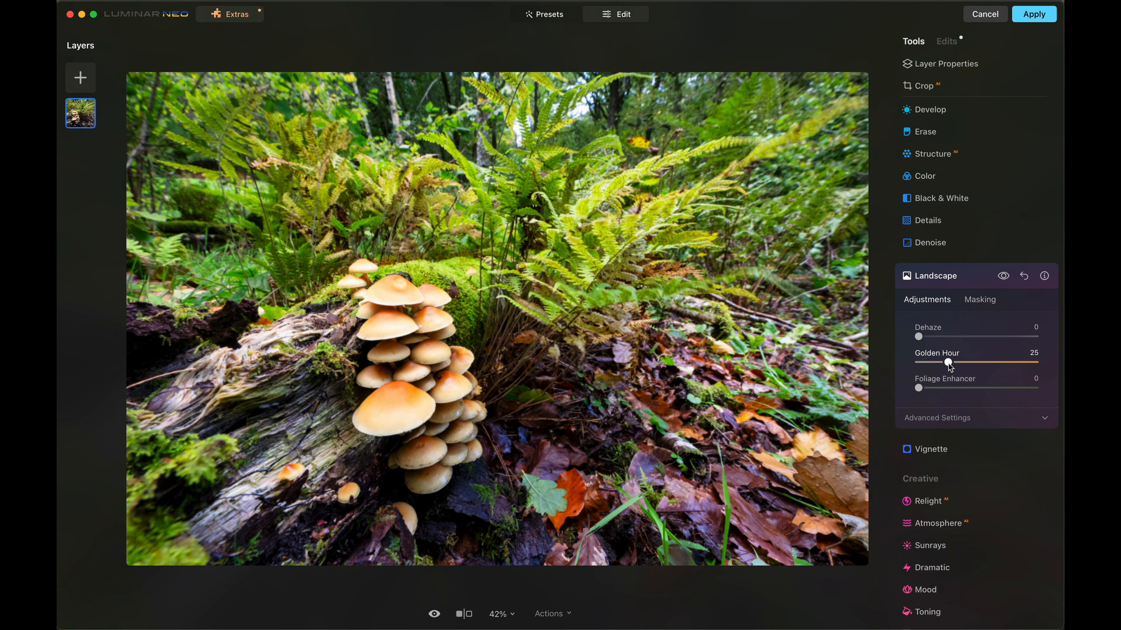
pyautogui.moveTo(949, 363); pyautogui.dragTo(940, 366)
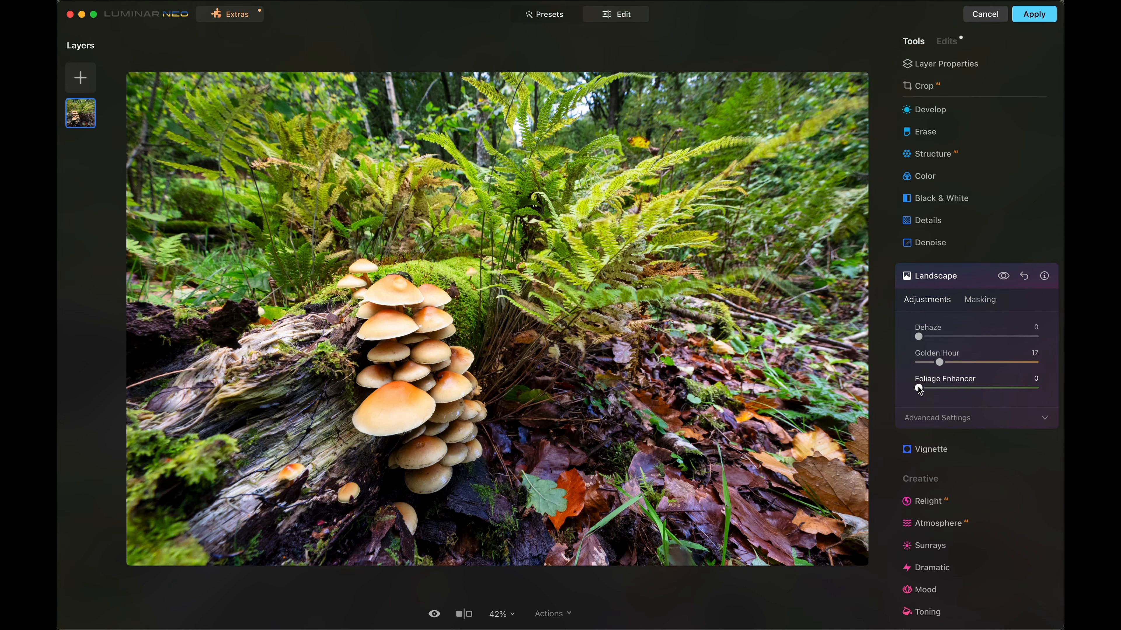
pyautogui.moveTo(918, 387); pyautogui.dragTo(941, 392)
# - Add a Mist atmosphere with amount 31, depth 32 and lightness 78
pyautogui.click(935, 523)
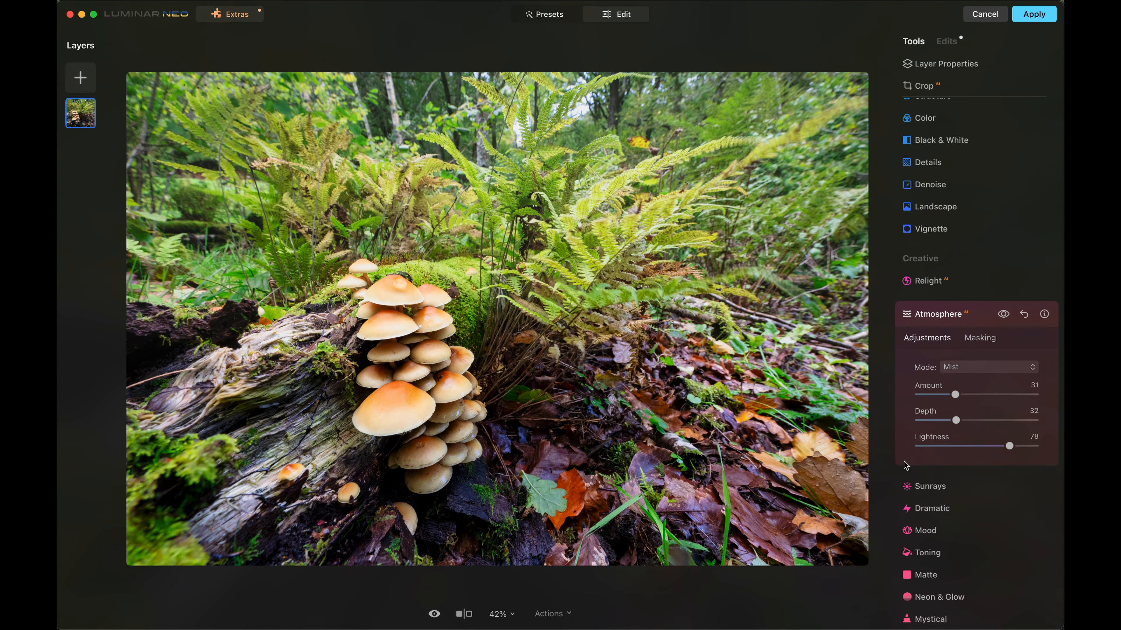
pyautogui.click(945, 315)
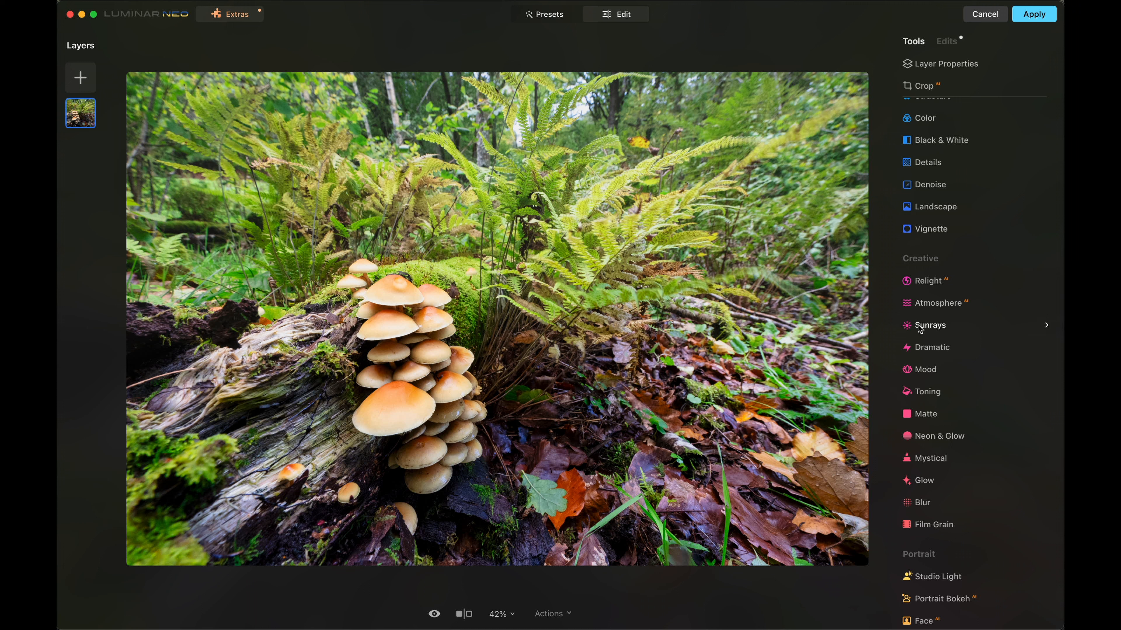
# - Add Sunrays with the sun center in the bright gap behind the tall fern and an amount of 23
pyautogui.click(932, 328)
pyautogui.click(944, 390)
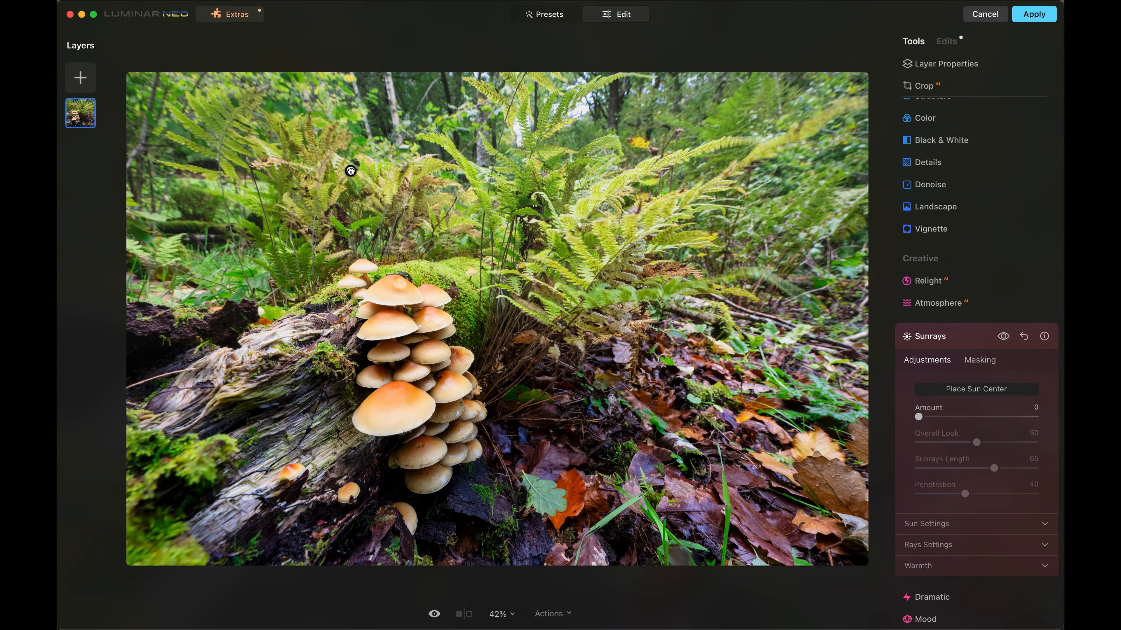
pyautogui.click(518, 129)
pyautogui.moveTo(918, 417); pyautogui.dragTo(946, 416)
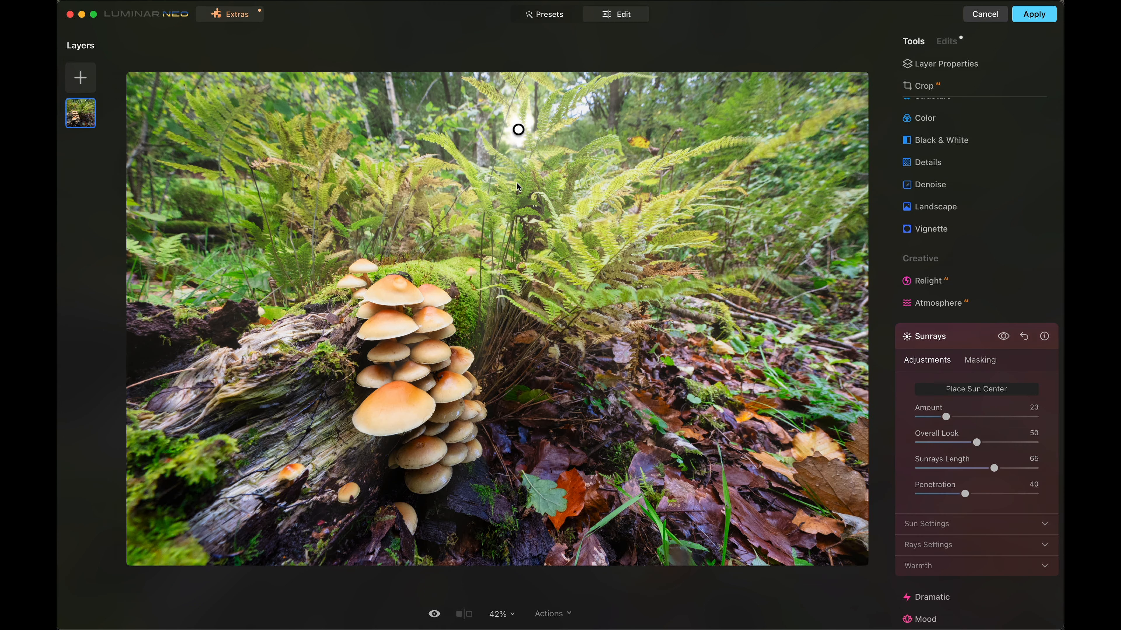
# - Expand the Sunrays rays and warmth settings and set Sunrays Warmth to 90
pyautogui.click(945, 565)
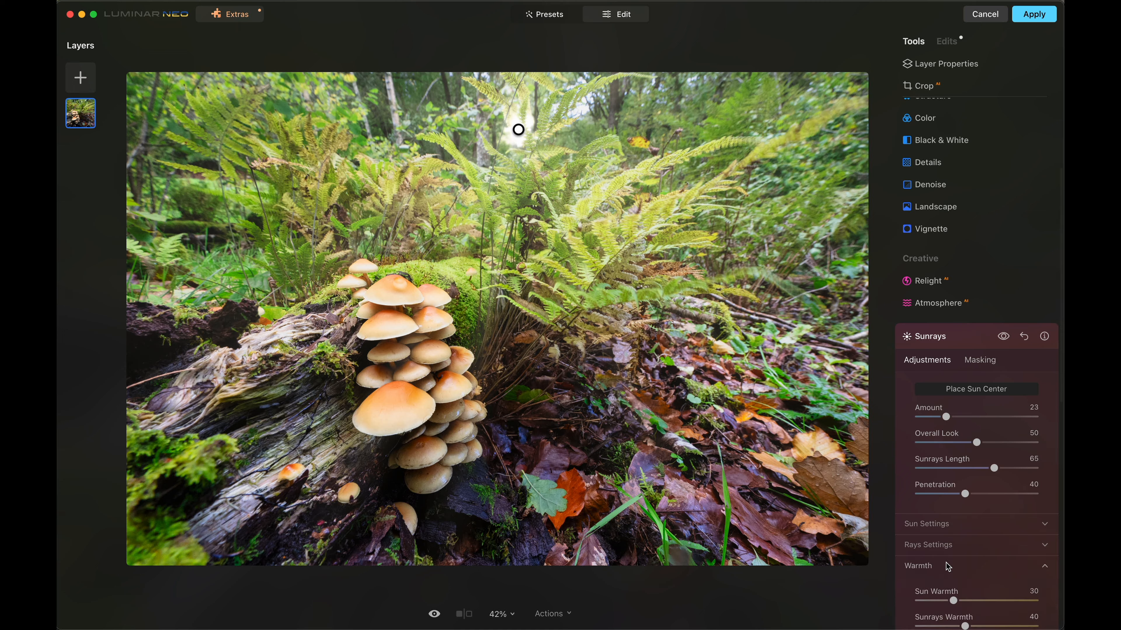
pyautogui.scroll(-3, 946, 565)
pyautogui.click(932, 419)
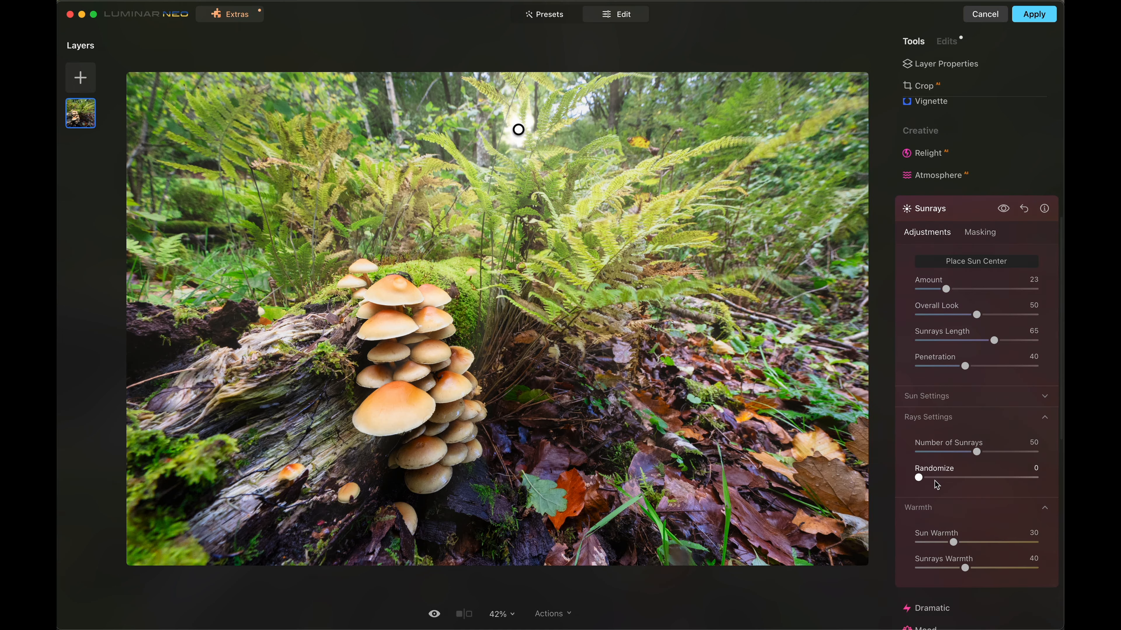
pyautogui.scroll(-3, 939, 468)
pyautogui.moveTo(964, 460); pyautogui.dragTo(1022, 460)
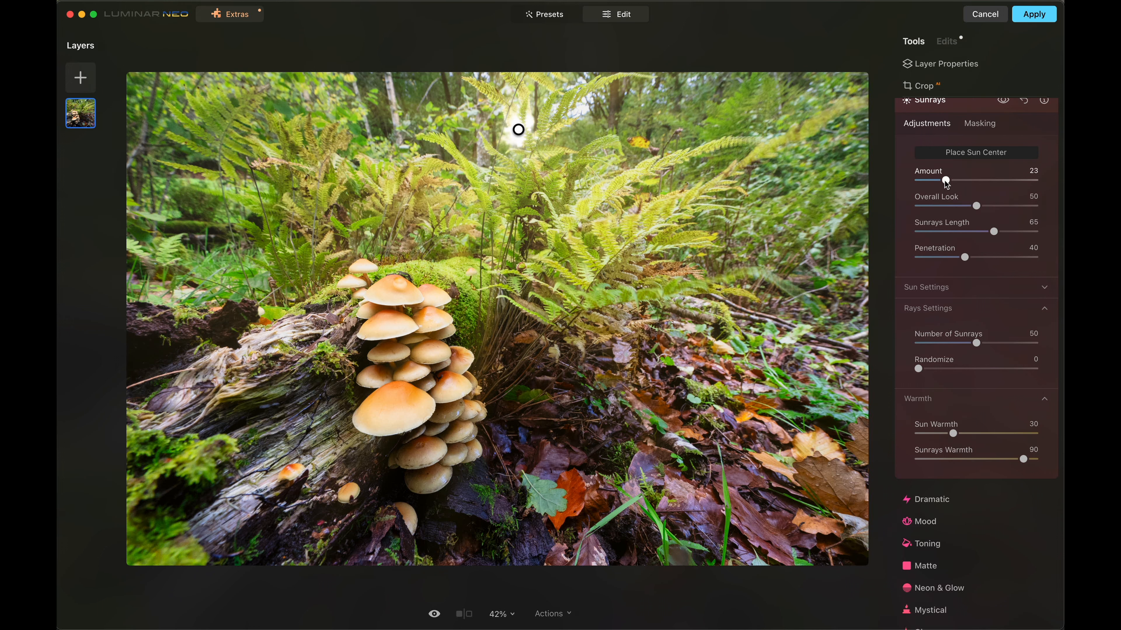
# - Set the Sunrays Amount to 12, Sunrays Length to 68 and Penetration to 34
pyautogui.moveTo(946, 180); pyautogui.dragTo(933, 180)
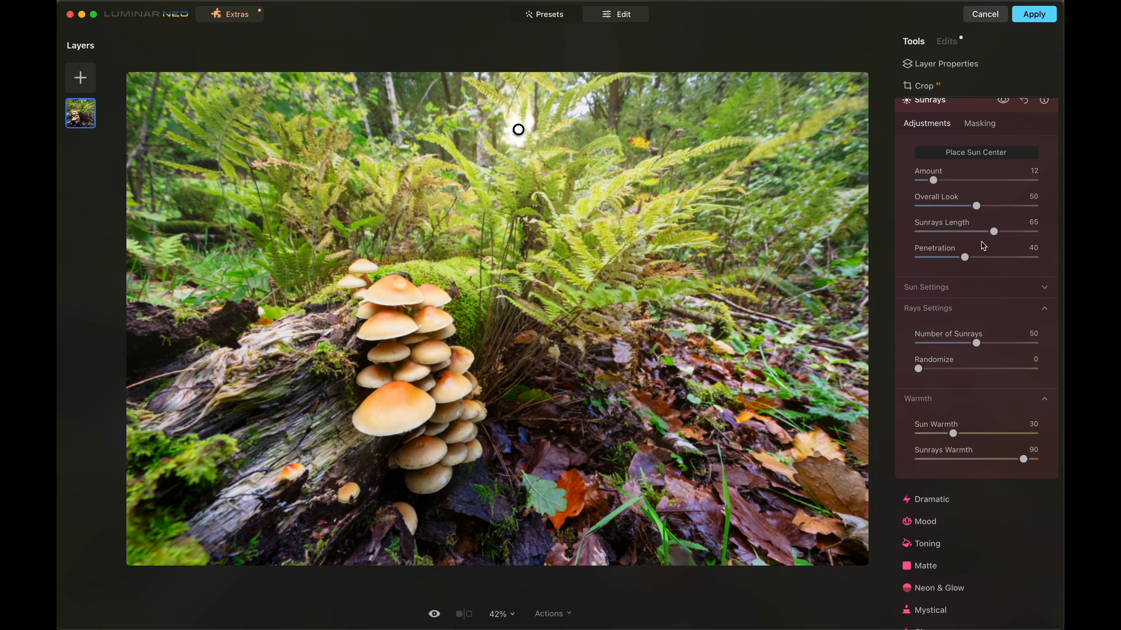
pyautogui.moveTo(993, 232); pyautogui.dragTo(960, 261)
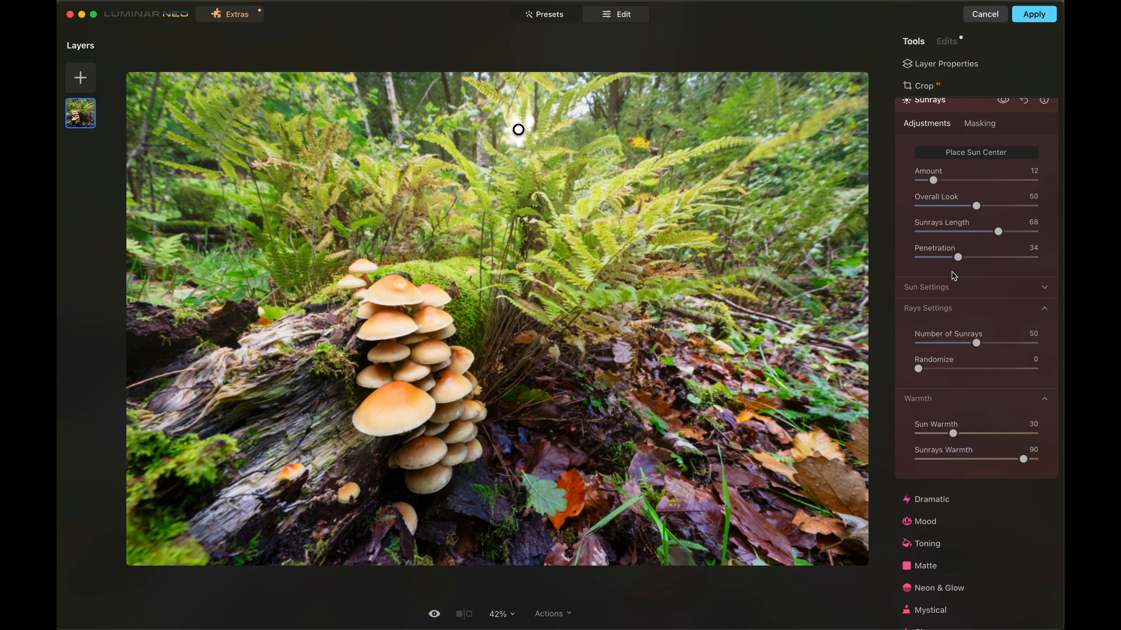
# - Set Sun Radius to 21, Sun Glow Radius to 80, Sun Glow Amount to 48, Sunrays Length to 96 and Number of Sunrays to 14
pyautogui.click(925, 288)
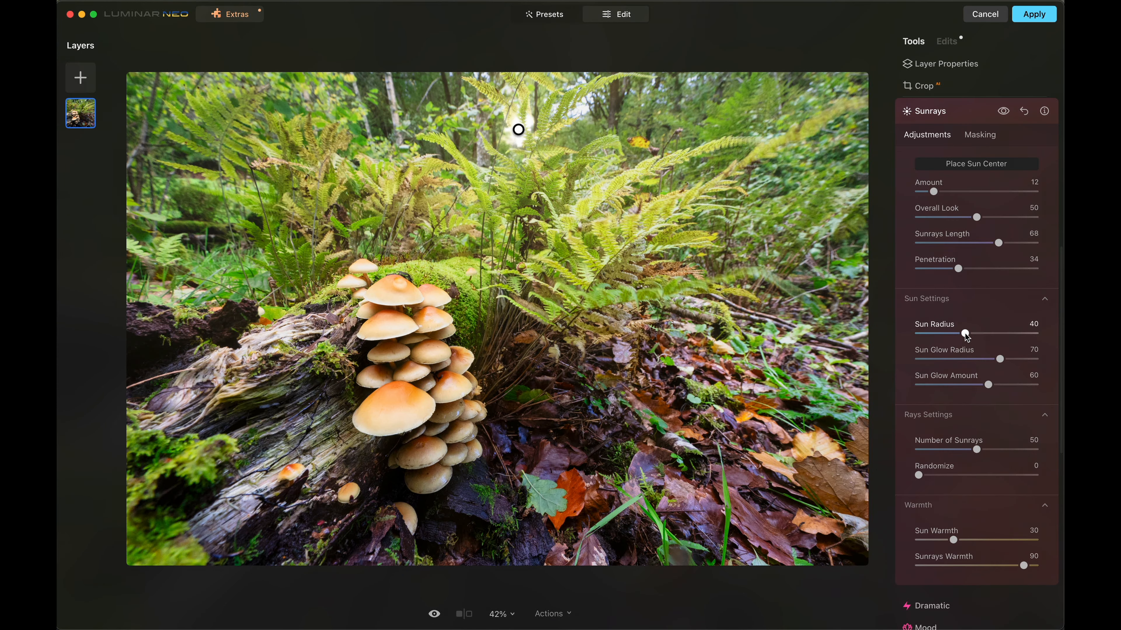
pyautogui.moveTo(965, 334)
pyautogui.mouseDown()
pyautogui.moveTo(929, 335)
pyautogui.moveTo(1003, 344)
pyautogui.moveTo(944, 335)
pyautogui.mouseUp()
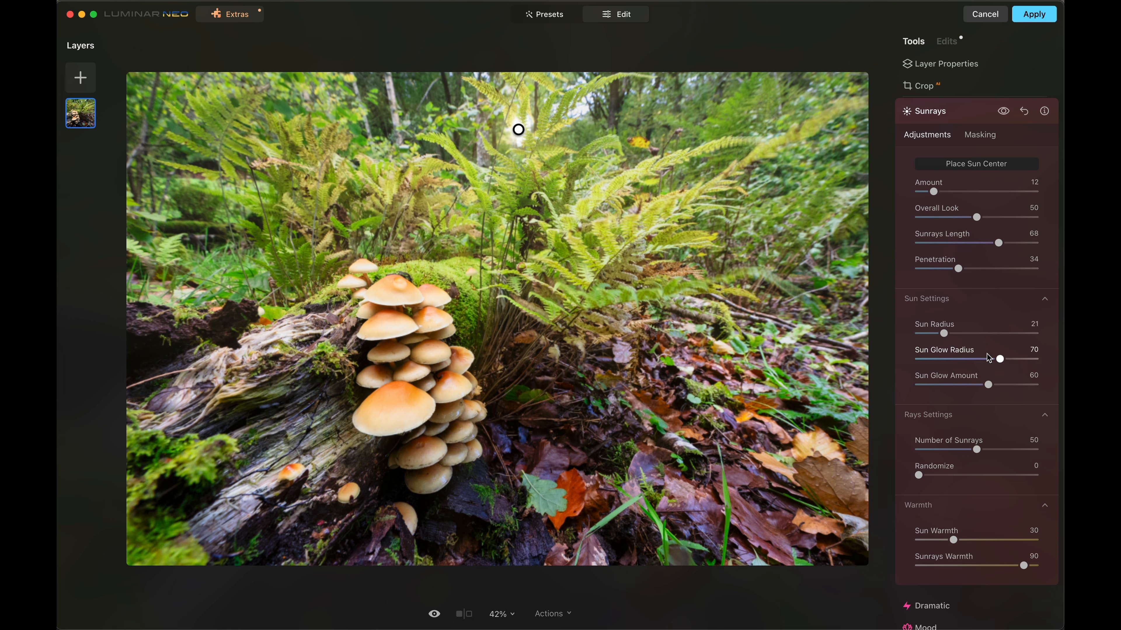
pyautogui.moveTo(1000, 359)
pyautogui.mouseDown()
pyautogui.moveTo(979, 359)
pyautogui.moveTo(1012, 360)
pyautogui.mouseUp()
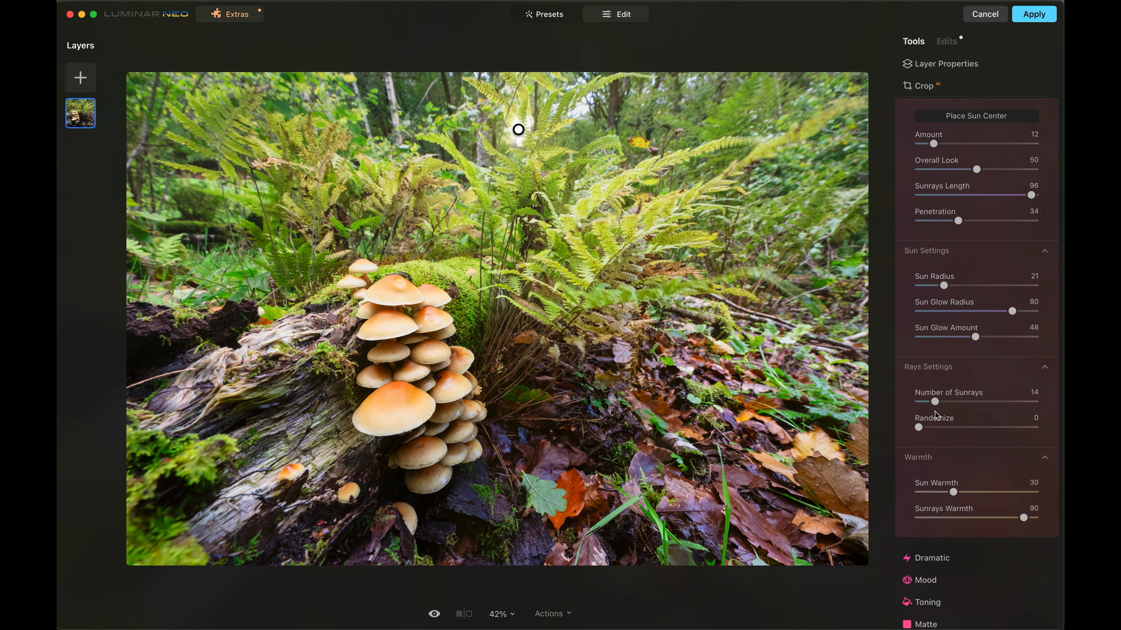
# - Set the Sunrays Amount to 8 and compare the photo with and without the effect
pyautogui.scroll(3, 945, 359)
pyautogui.scroll(-1, 970, 265)
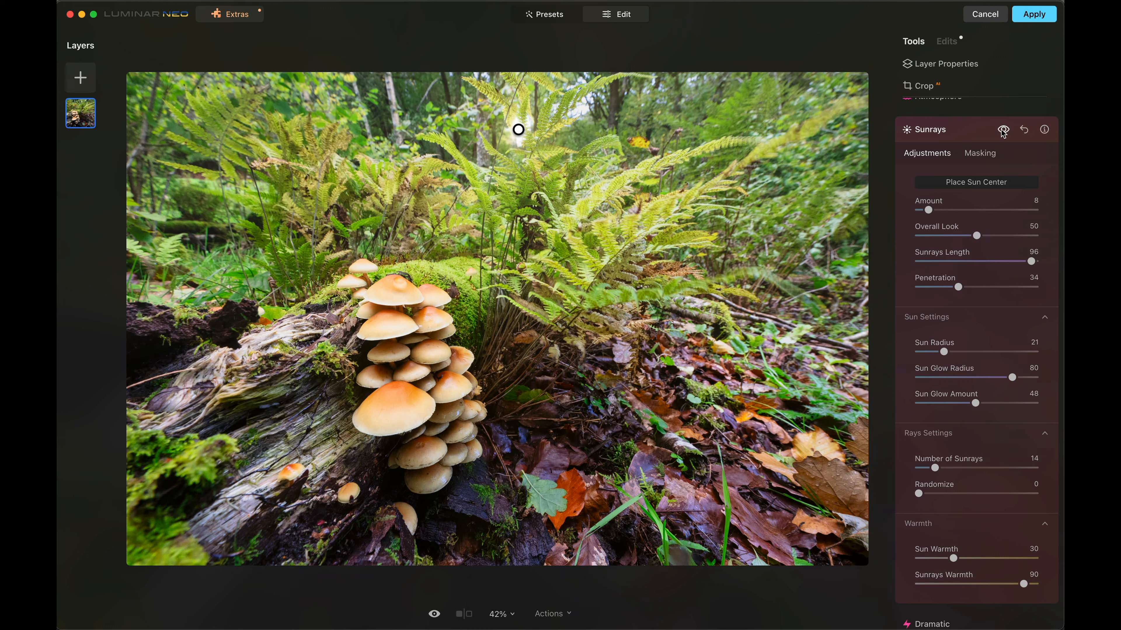
pyautogui.click(1003, 131)
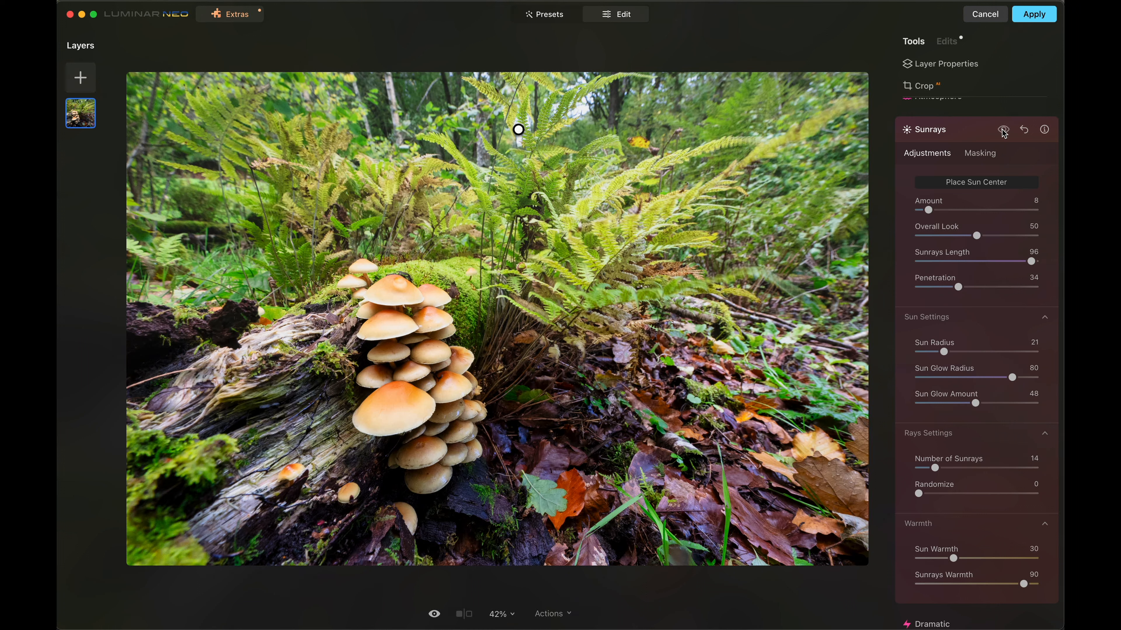
pyautogui.click(1003, 130)
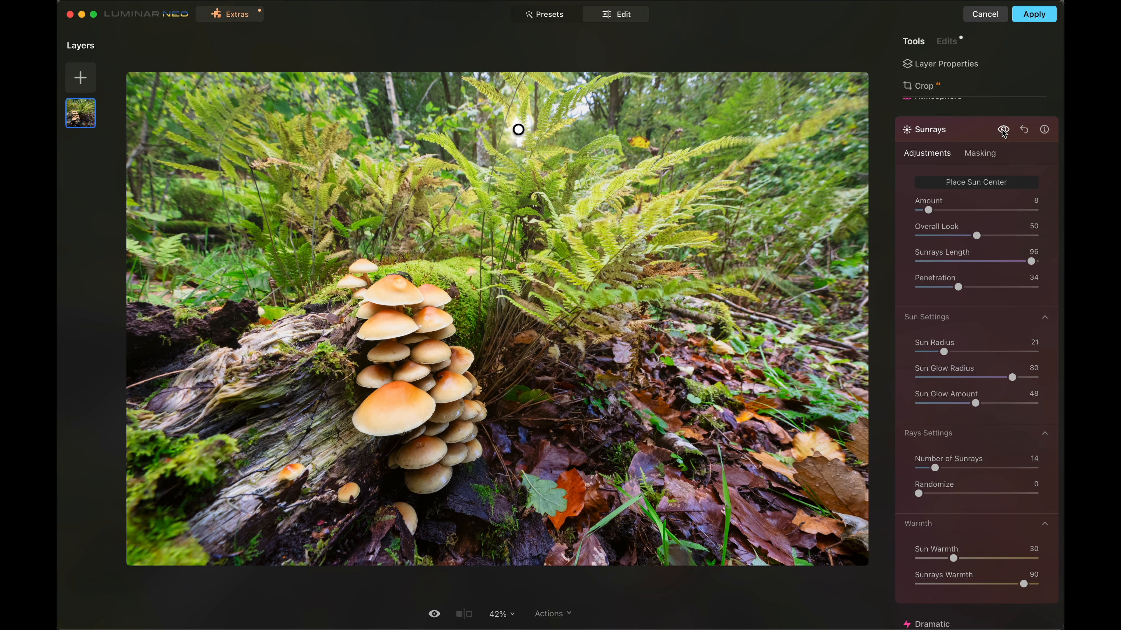
pyautogui.click(1004, 133)
pyautogui.click(1004, 132)
pyautogui.click(959, 130)
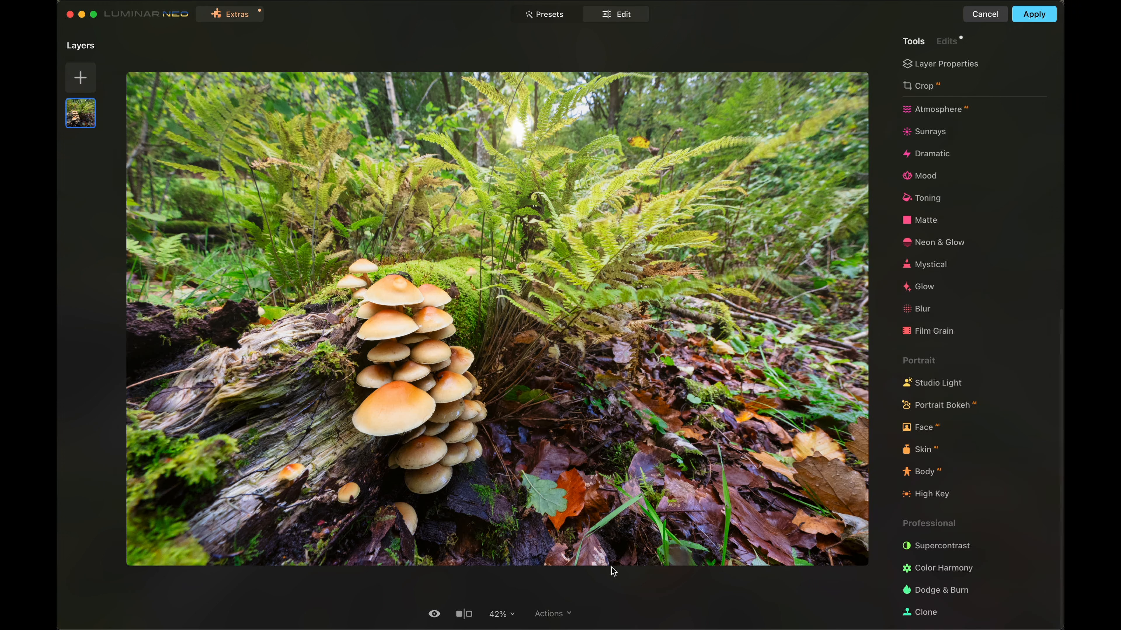
# - Compare the edited mushroom photo with the original
pyautogui.click(433, 615)
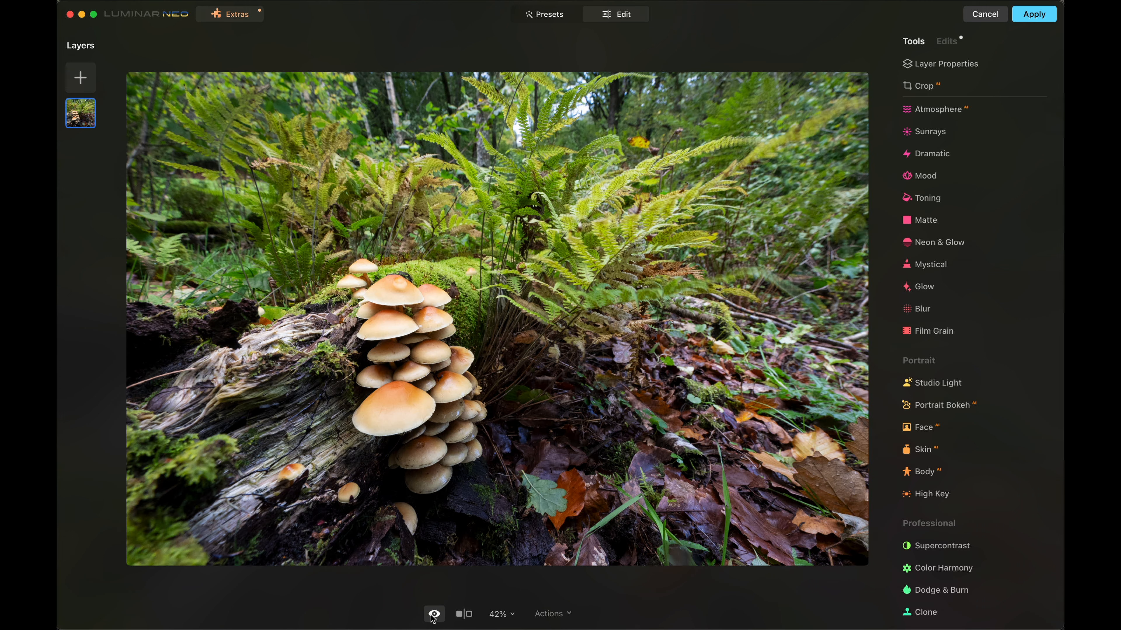
pyautogui.click(433, 618)
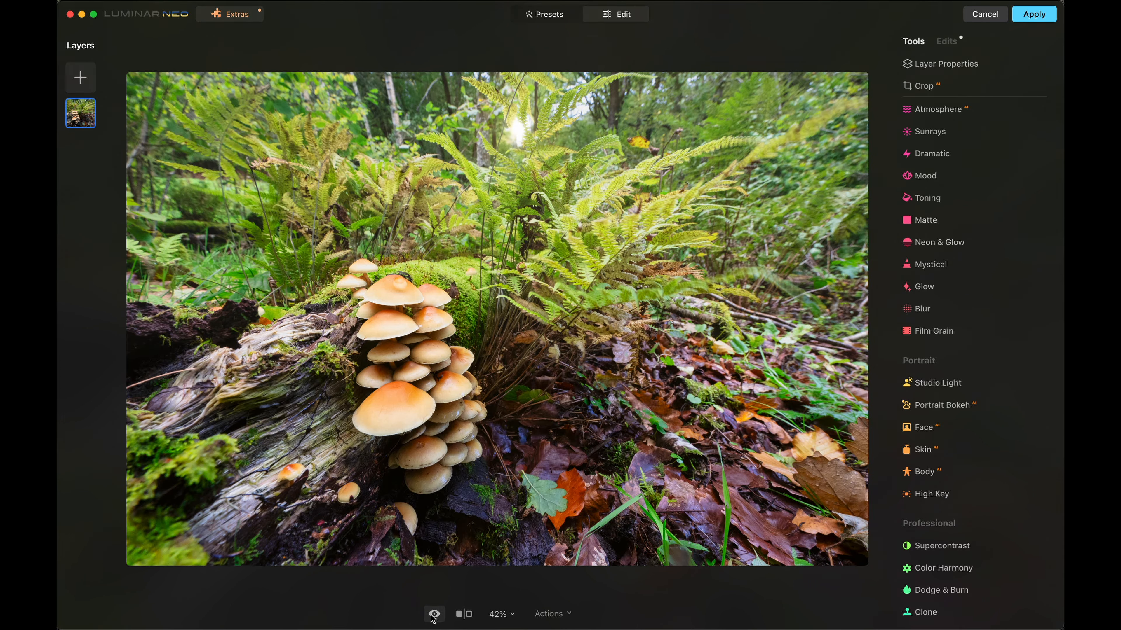
# - Reopen the applied Sunrays edit and move its sun center to the treetops near the photo's upper edge, right of the tall fern
pyautogui.click(949, 41)
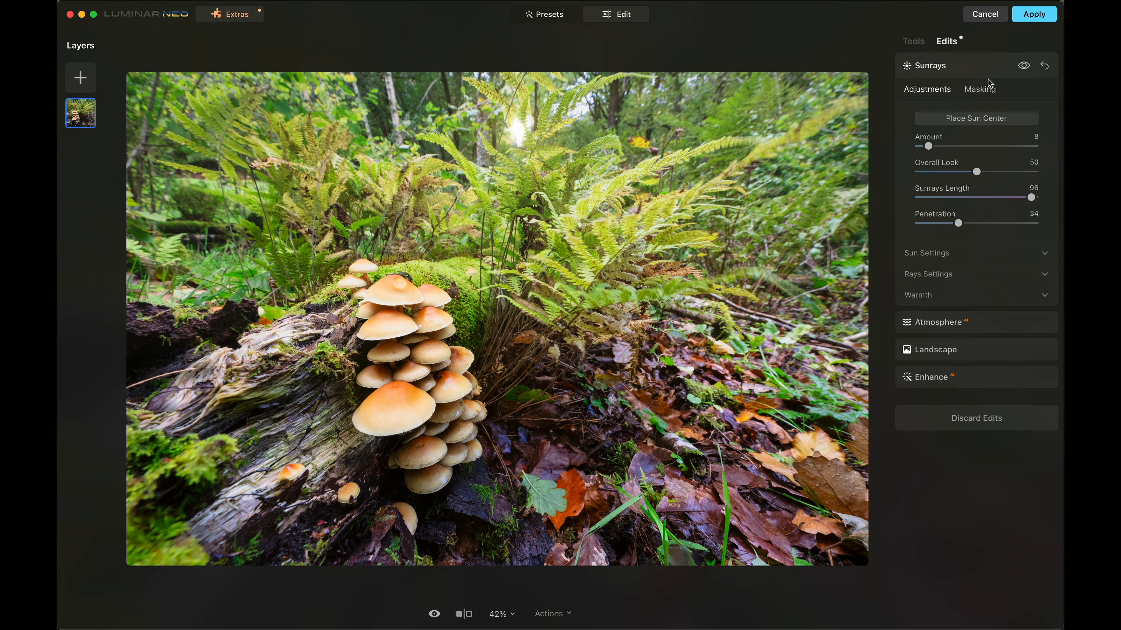
pyautogui.click(966, 119)
pyautogui.moveTo(519, 129)
pyautogui.mouseDown()
pyautogui.moveTo(578, 108)
pyautogui.moveTo(618, 133)
pyautogui.moveTo(545, 136)
pyautogui.moveTo(553, 128)
pyautogui.moveTo(531, 158)
pyautogui.moveTo(546, 162)
pyautogui.moveTo(696, 81)
pyautogui.moveTo(718, 47)
pyautogui.moveTo(684, 77)
pyautogui.moveTo(713, 57)
pyautogui.moveTo(692, 93)
pyautogui.moveTo(653, 93)
pyautogui.mouseUp()
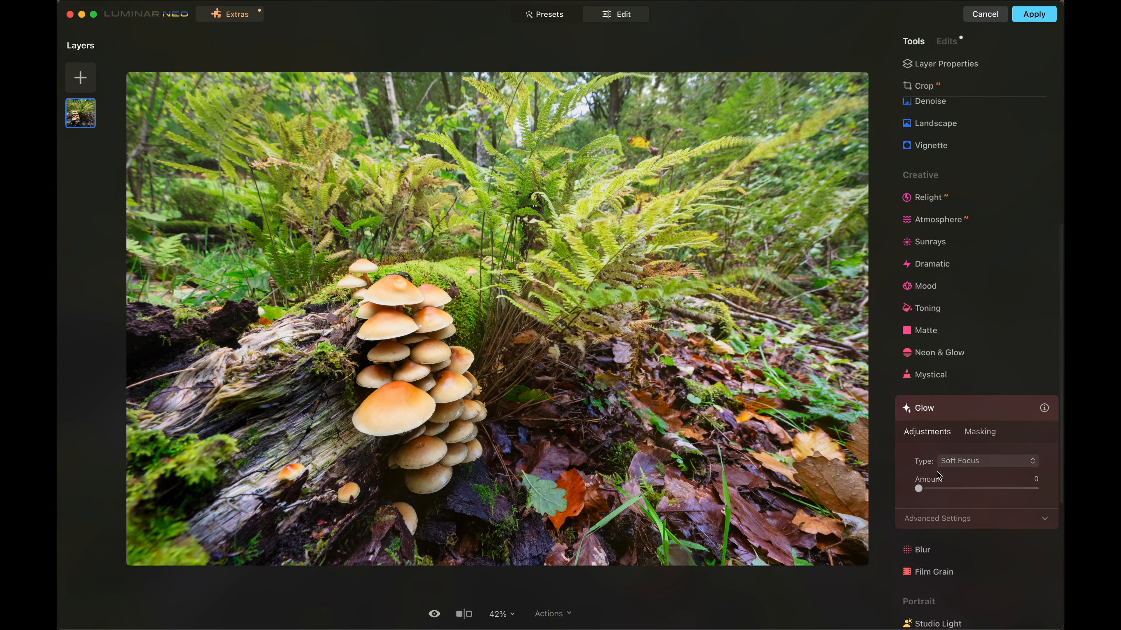
# - Add a Glow effect of type Glow with an amount of 27 to the mushroom photo
pyautogui.click(980, 469)
pyautogui.click(961, 491)
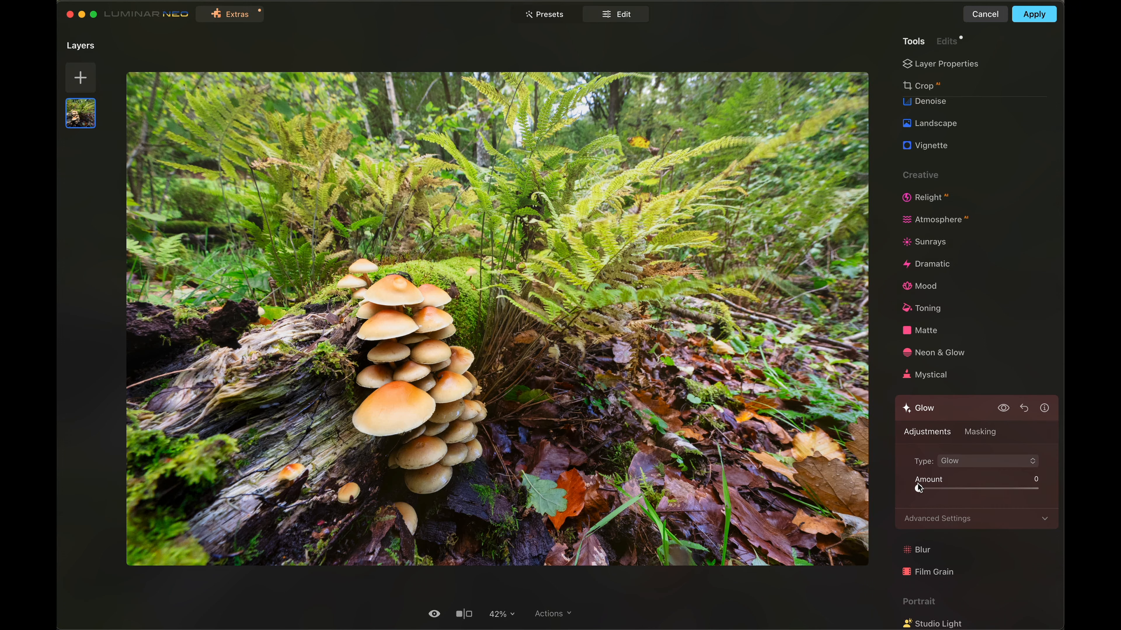
pyautogui.moveTo(923, 489); pyautogui.dragTo(954, 487)
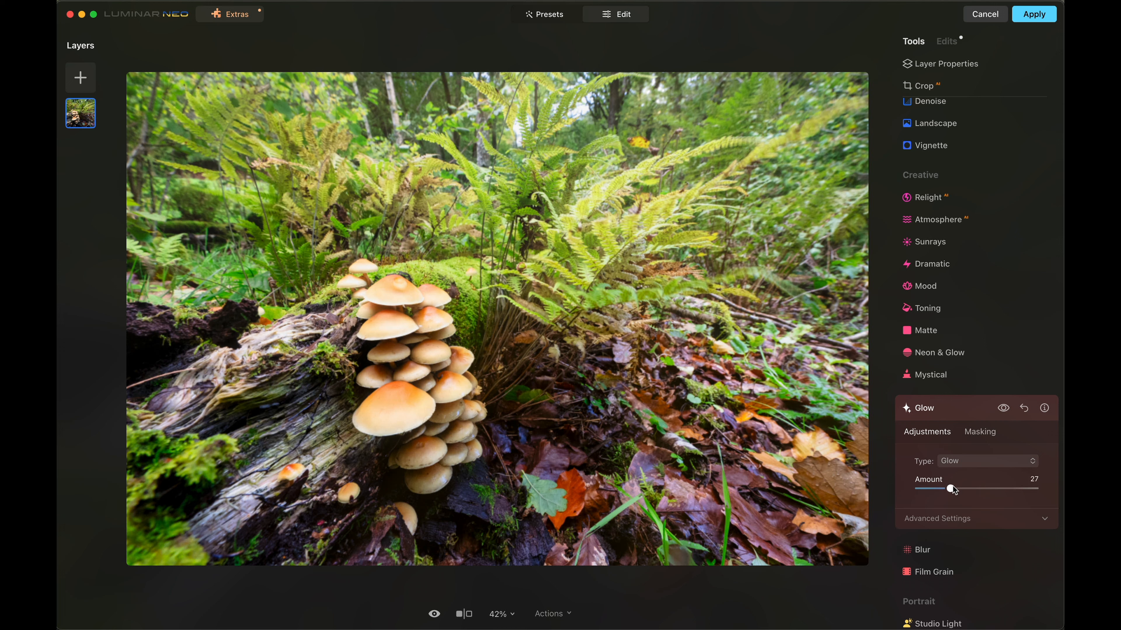
# - Compare the mushroom photo with and without the Glow effect
pyautogui.click(1004, 409)
pyautogui.click(1004, 409)
pyautogui.click(1004, 409)
pyautogui.click(1003, 409)
pyautogui.click(1003, 409)
pyautogui.click(1004, 409)
pyautogui.click(1003, 409)
pyautogui.click(1003, 409)
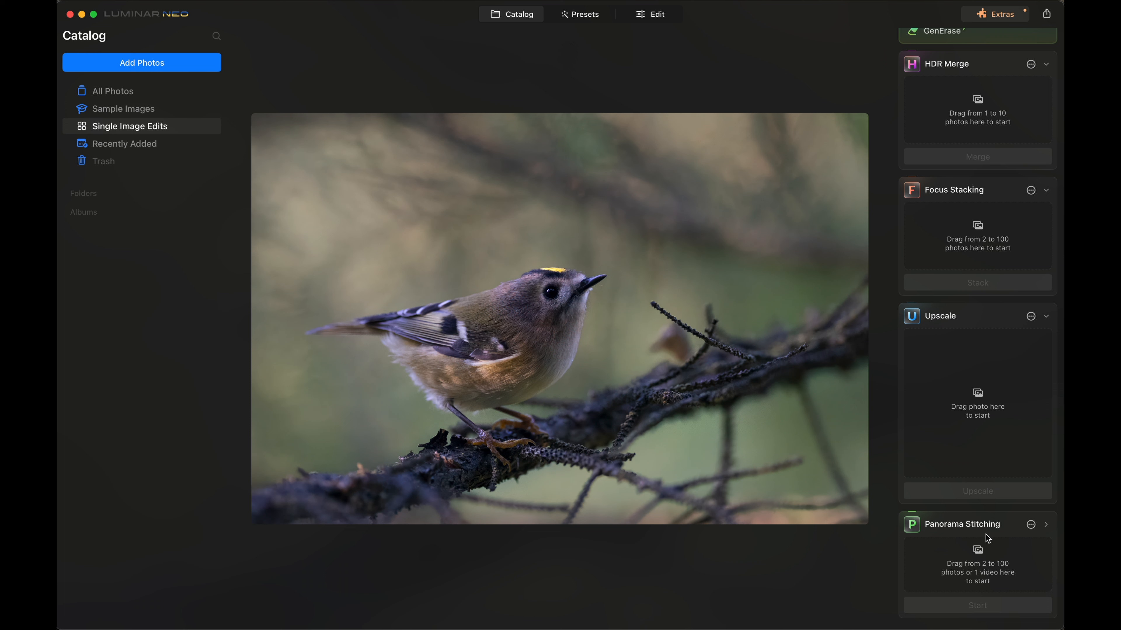
# - Erase the two thin crossing twigs above the branch in front of the bird with GenErase
pyautogui.scroll(2, 973, 501)
pyautogui.scroll(2, 978, 233)
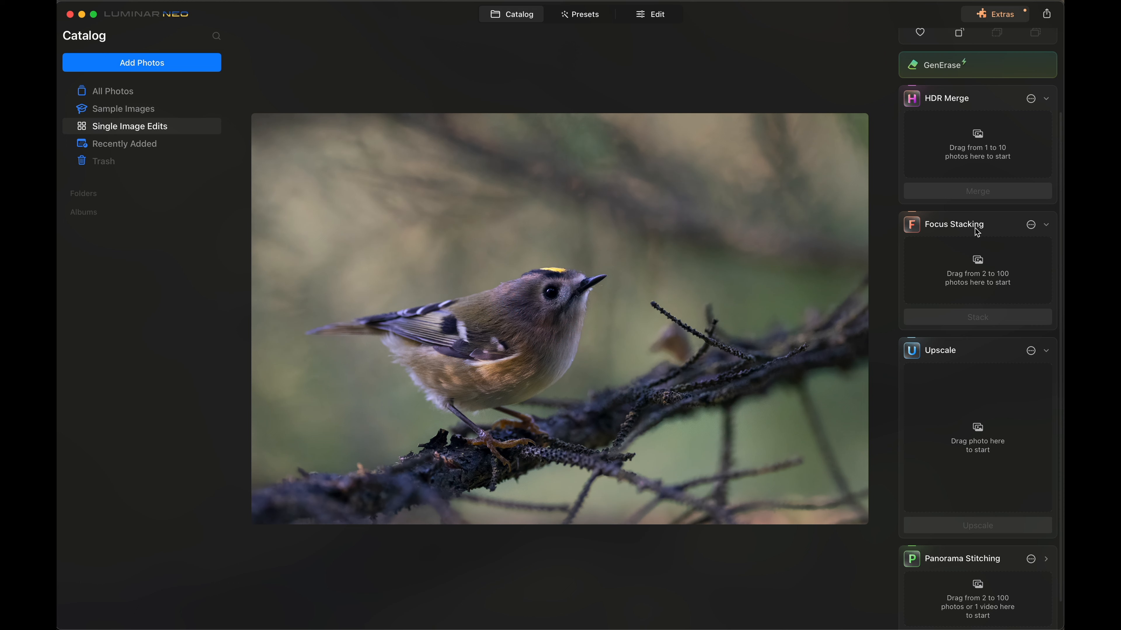
pyautogui.scroll(6, 978, 233)
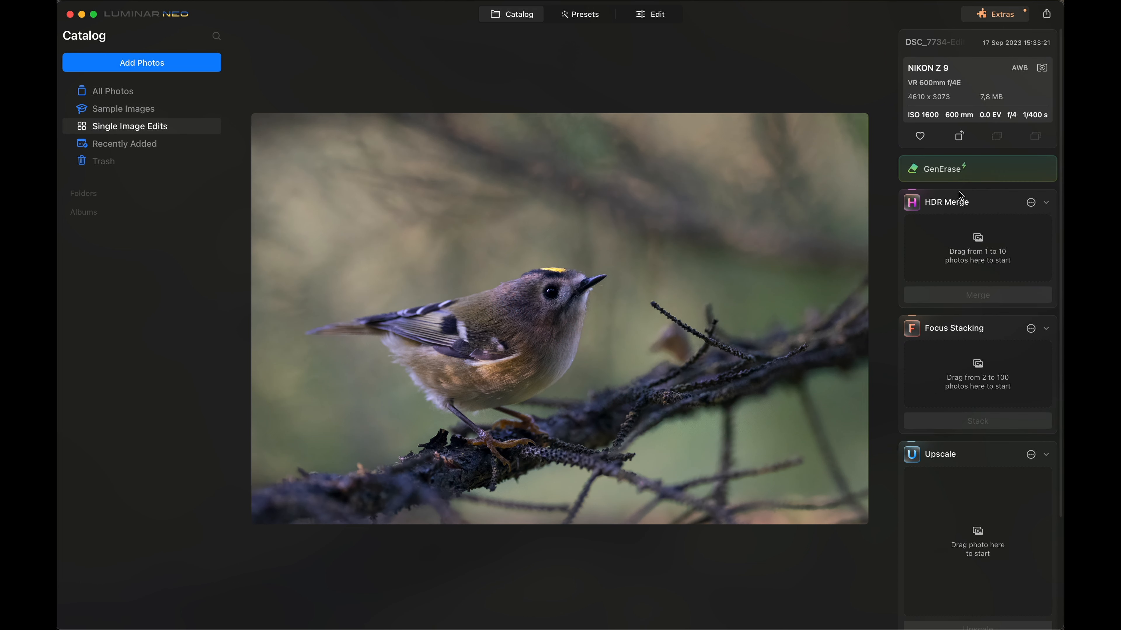
pyautogui.click(955, 173)
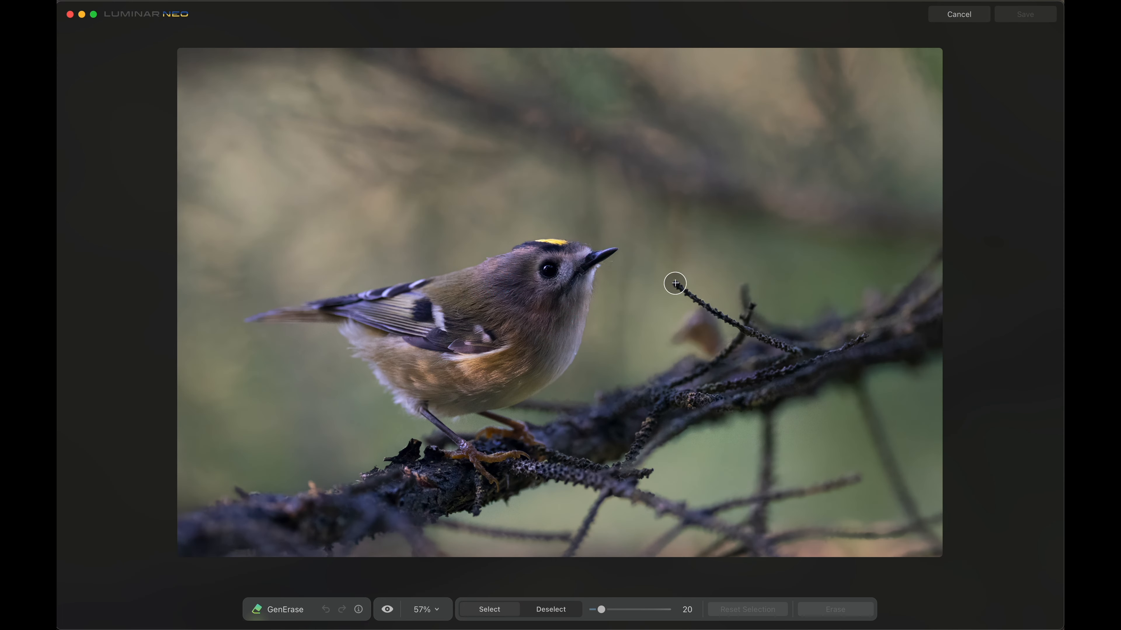
pyautogui.moveTo(674, 284); pyautogui.dragTo(792, 350)
pyautogui.moveTo(752, 309)
pyautogui.mouseDown()
pyautogui.moveTo(722, 352)
pyautogui.moveTo(676, 375)
pyautogui.mouseUp()
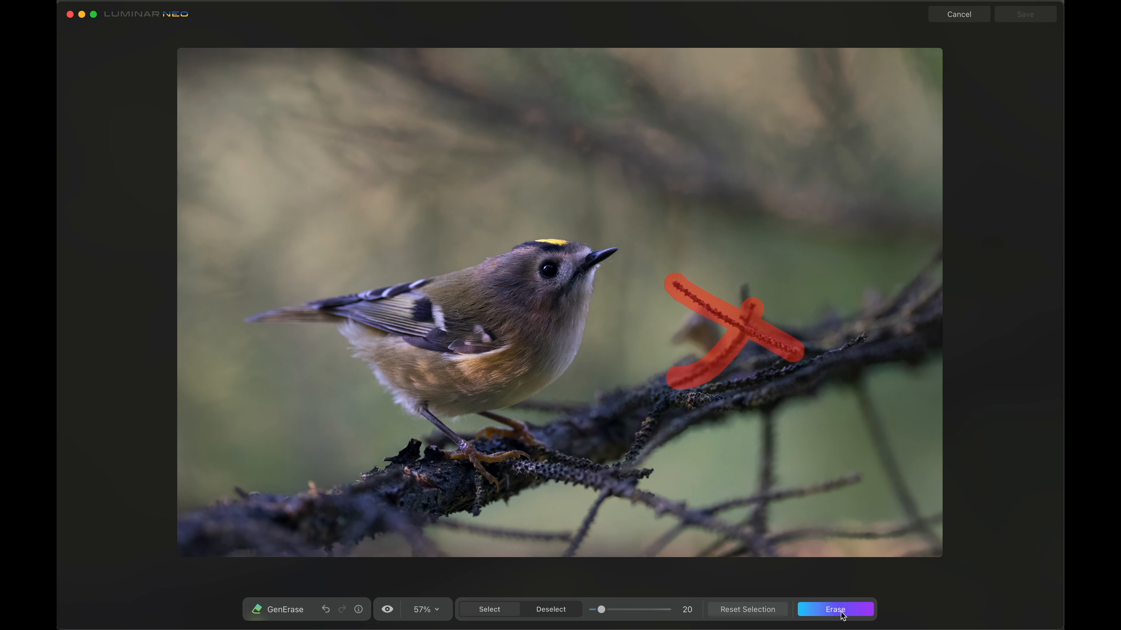
pyautogui.click(842, 614)
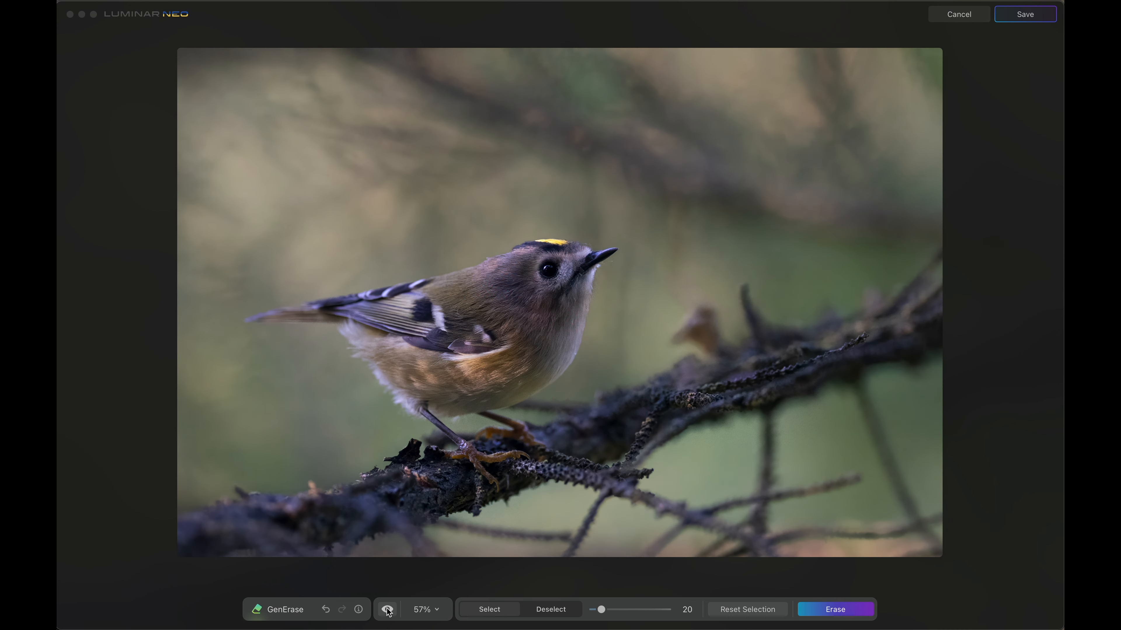
# - Compare the bird photo before and after erasing the twigs
pyautogui.click(388, 610)
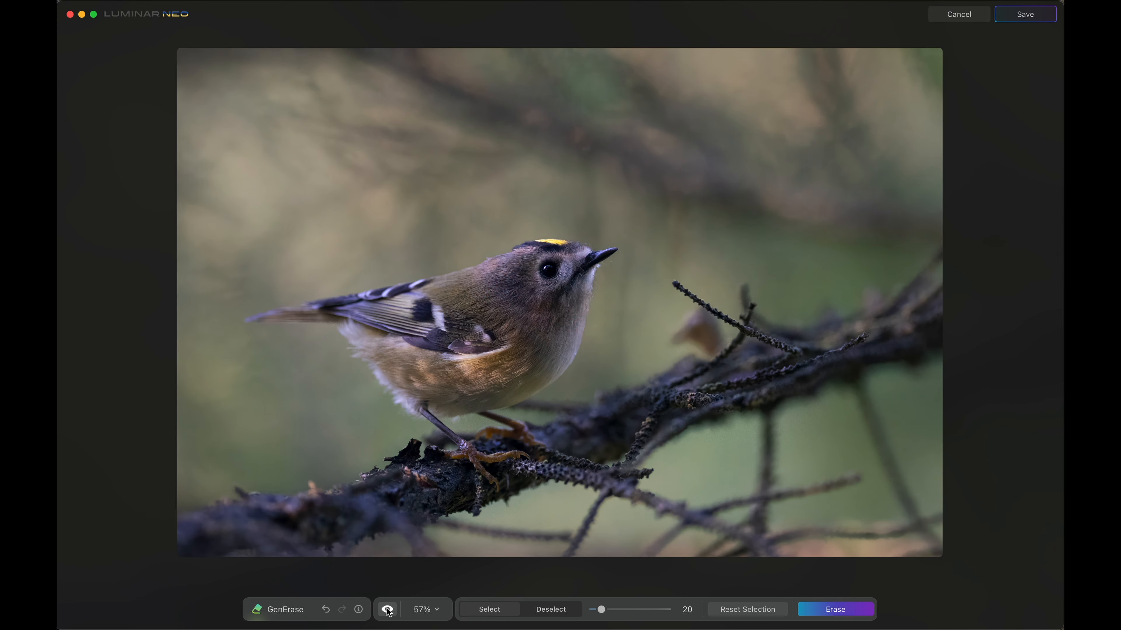
pyautogui.click(387, 609)
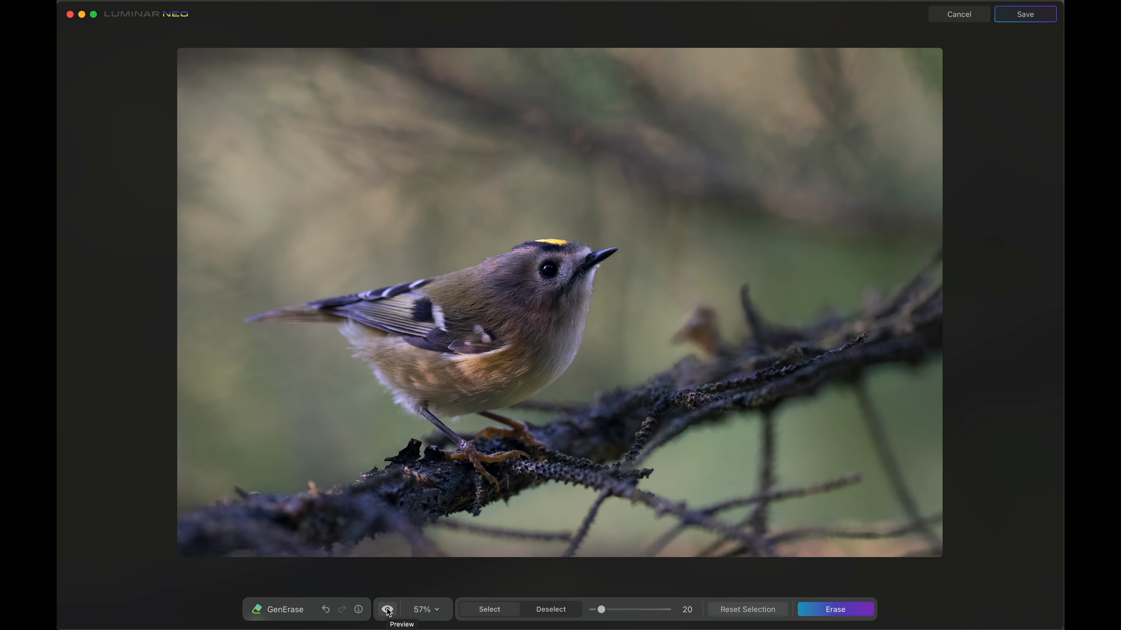
pyautogui.click(387, 610)
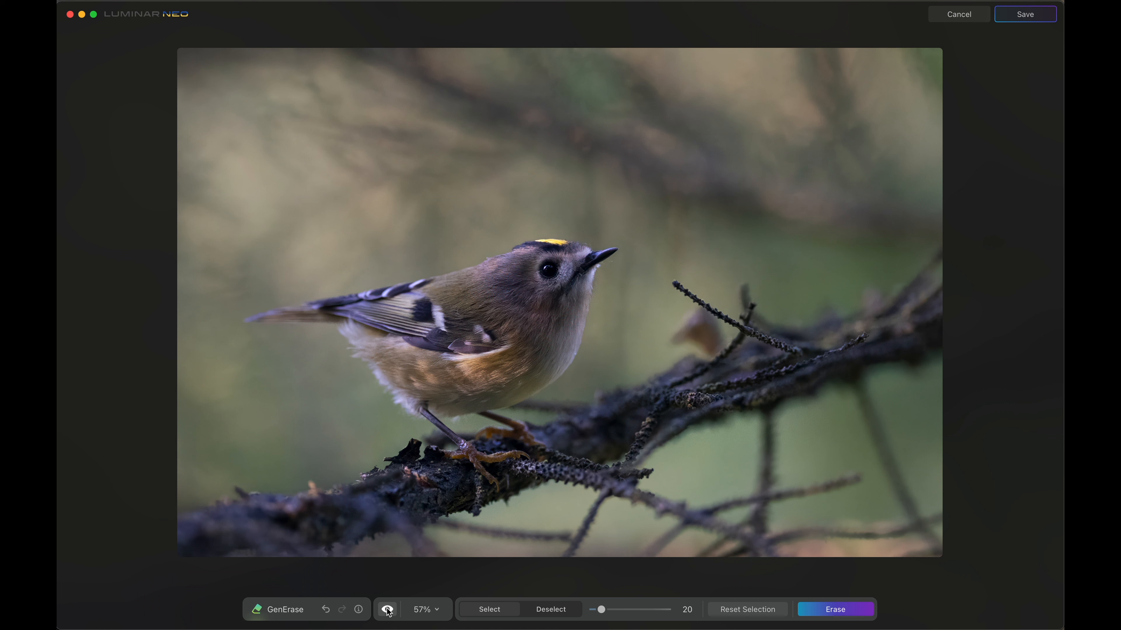
pyautogui.click(387, 610)
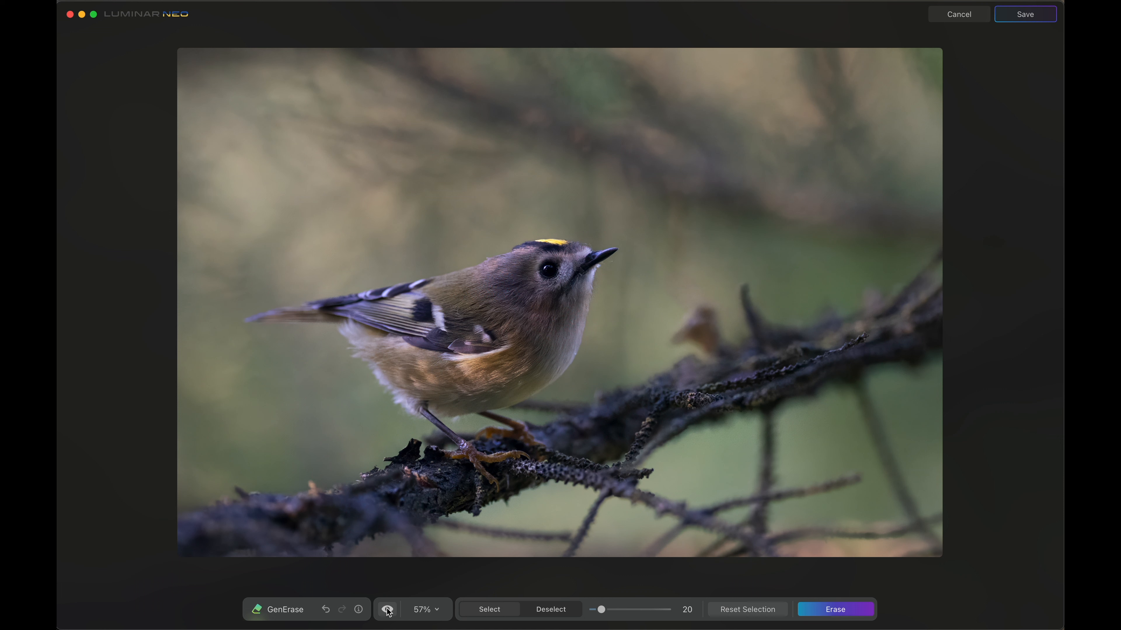